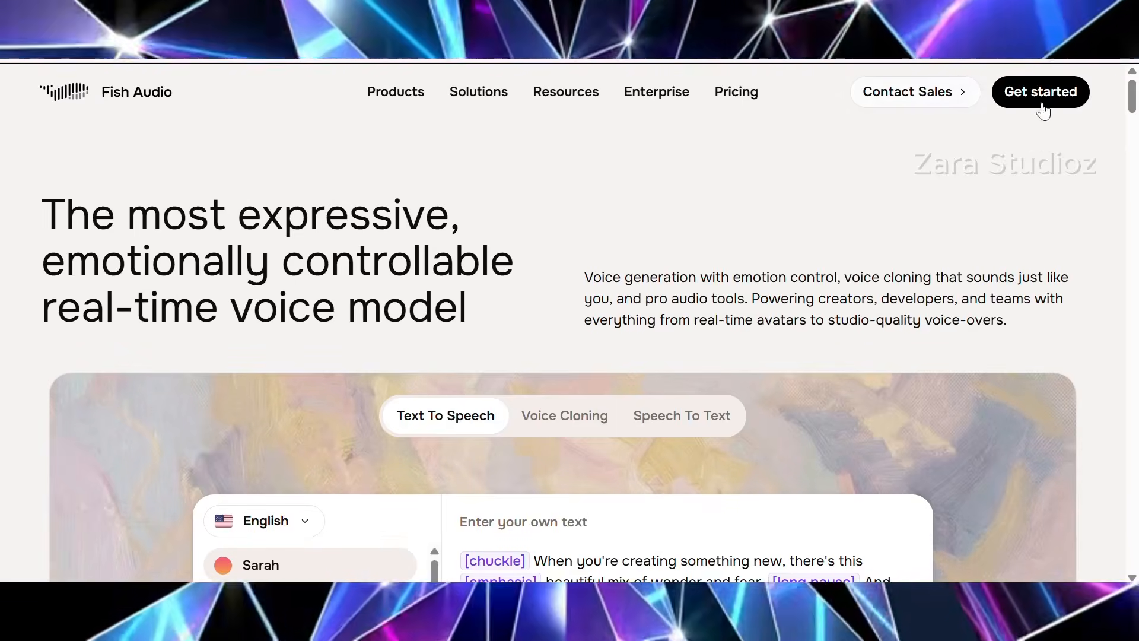
Sign in with a Google account and open the Voice Cloning feature for building a new voice.
click(1022, 100)
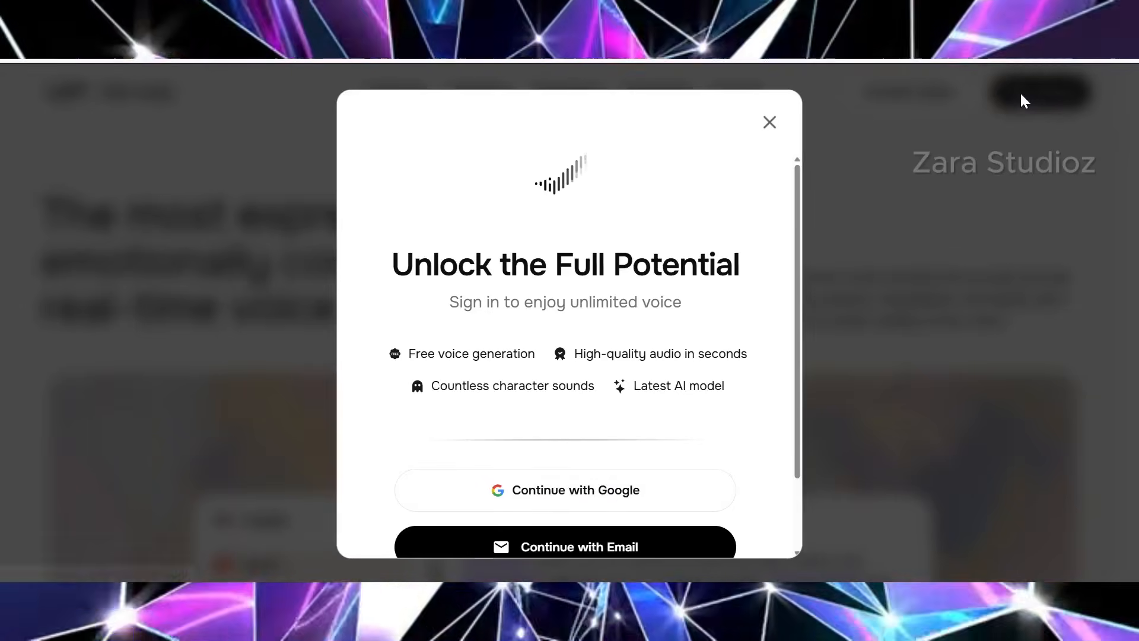
scroll(600, 427, down, 2)
click(569, 401)
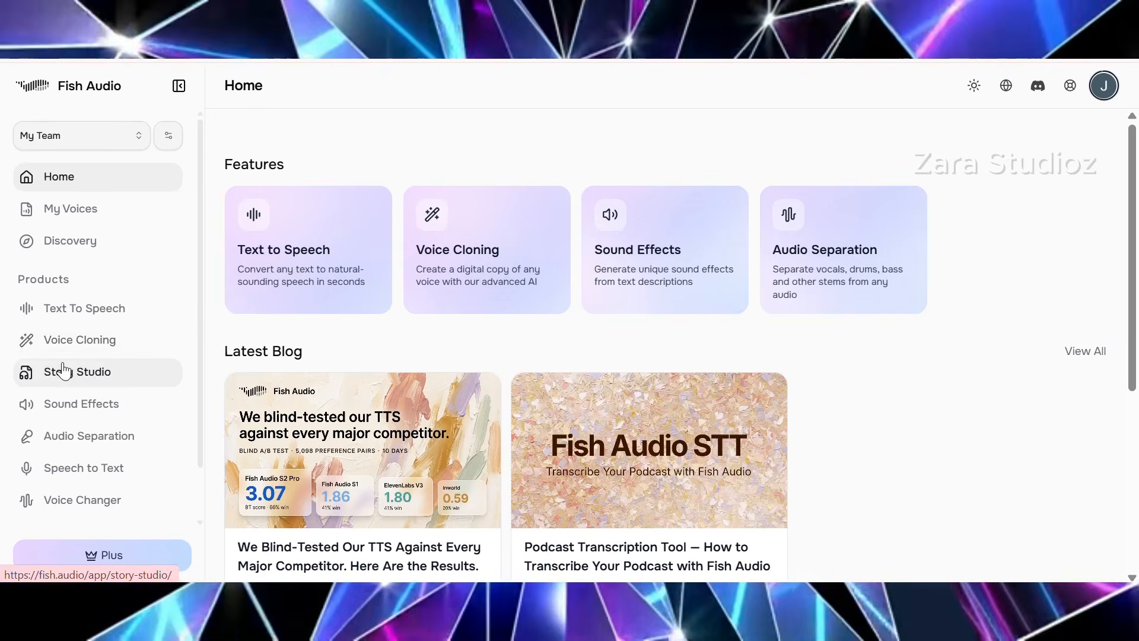
click(476, 214)
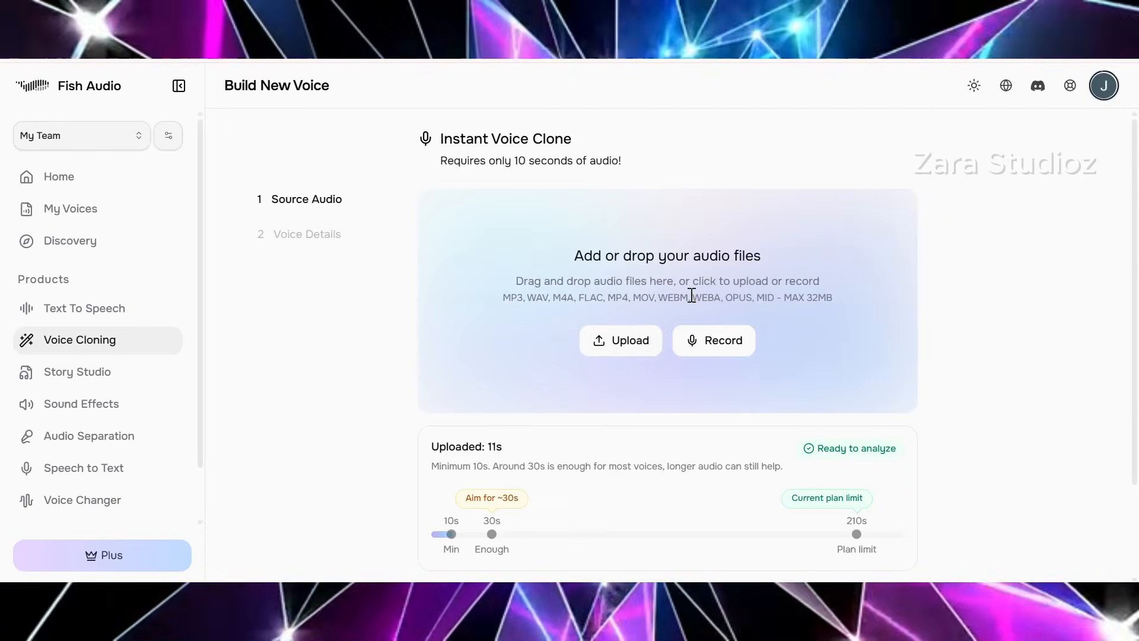
scroll(661, 339, down, 2)
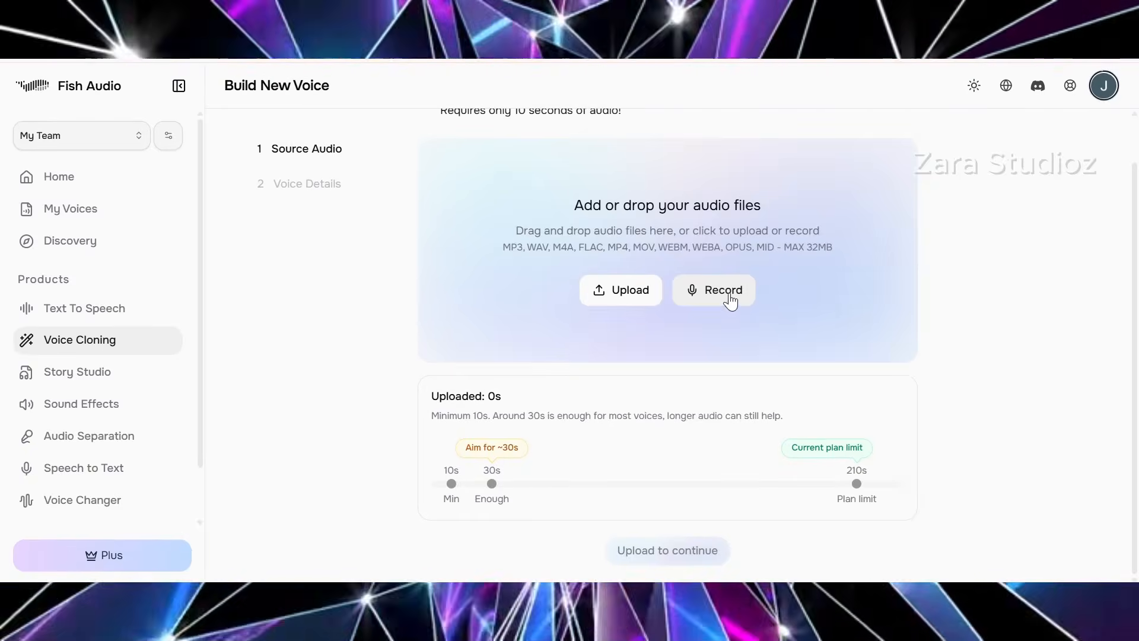
Record a short voice sample of the displayed prompt and remove the recording.mp3 file.
click(730, 299)
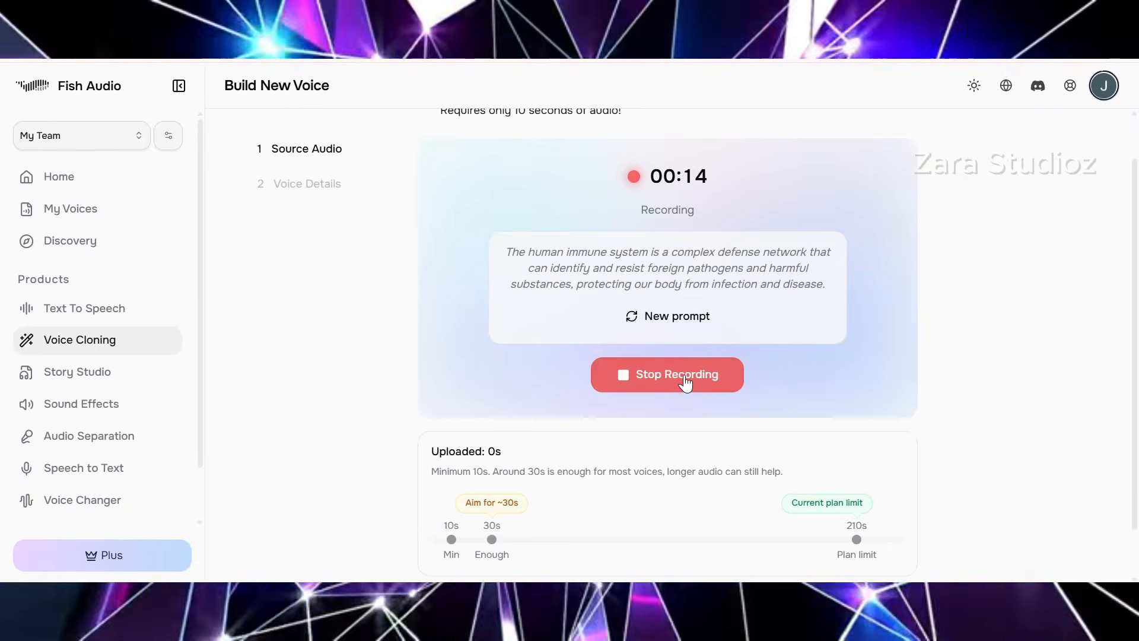
click(686, 383)
scroll(750, 460, down, 1)
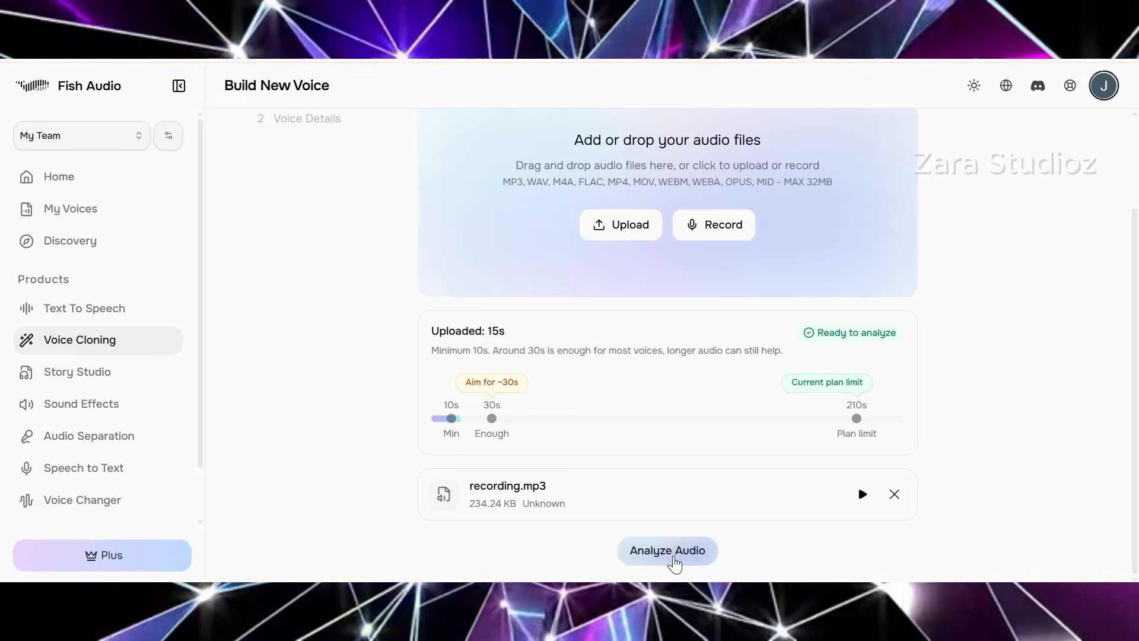
click(895, 494)
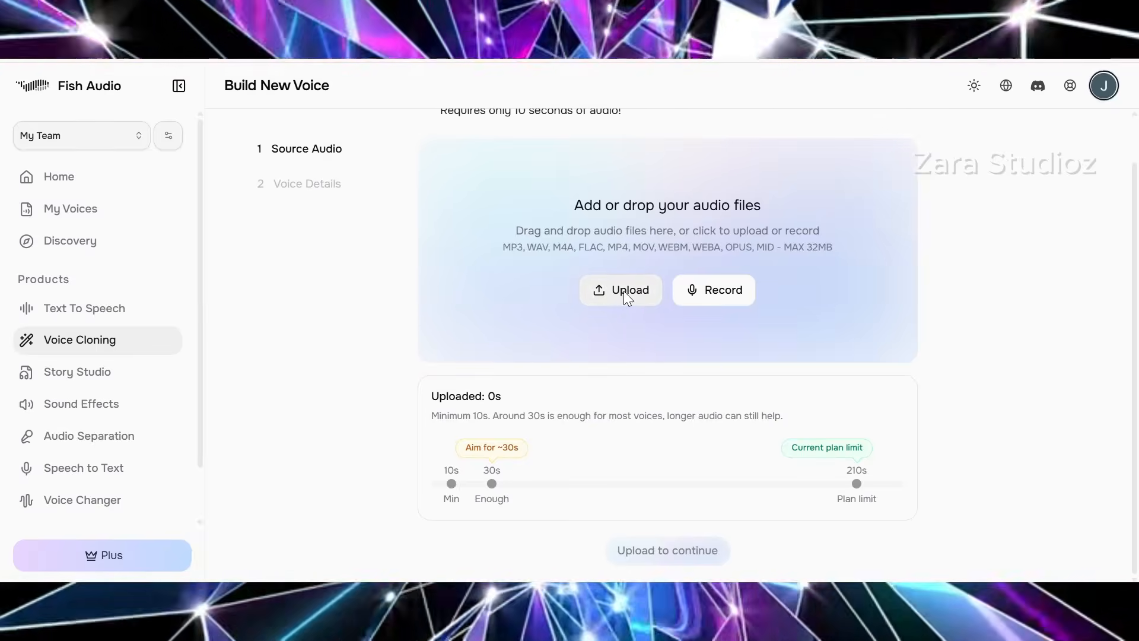
Upload MY VOICE .MP3 as the source audio and play it back.
click(624, 291)
click(522, 551)
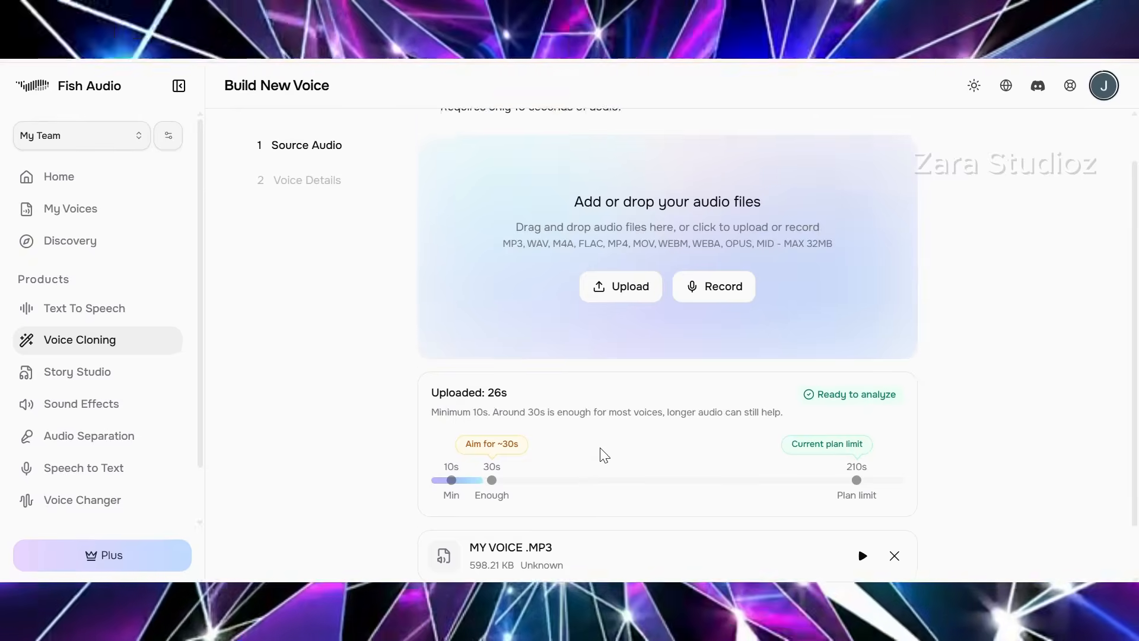
scroll(603, 456, down, 1)
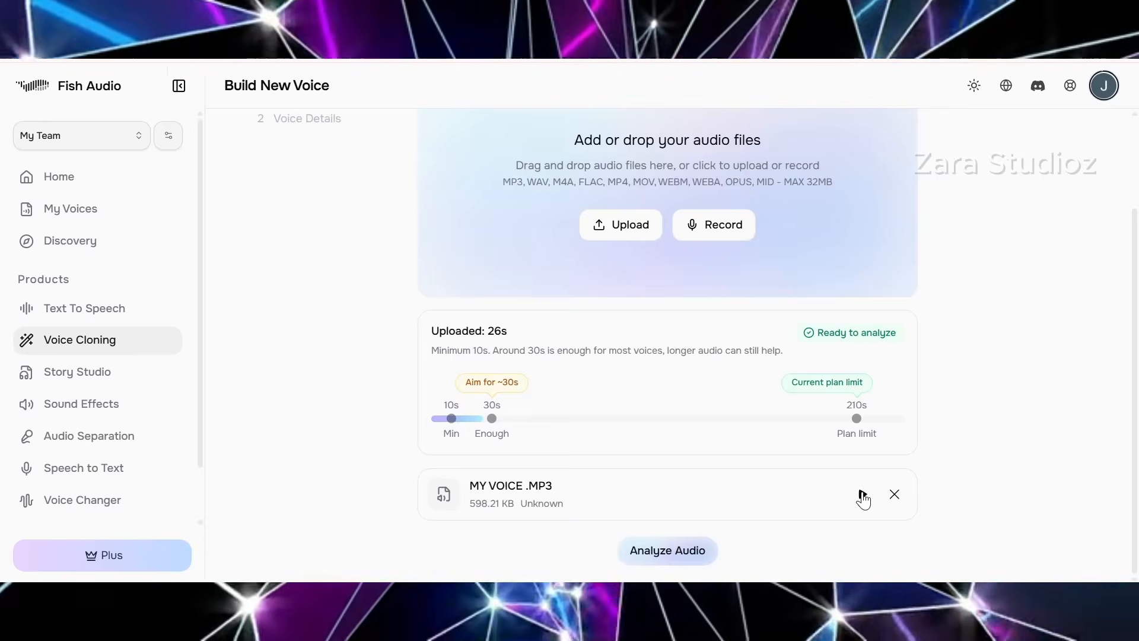
click(863, 498)
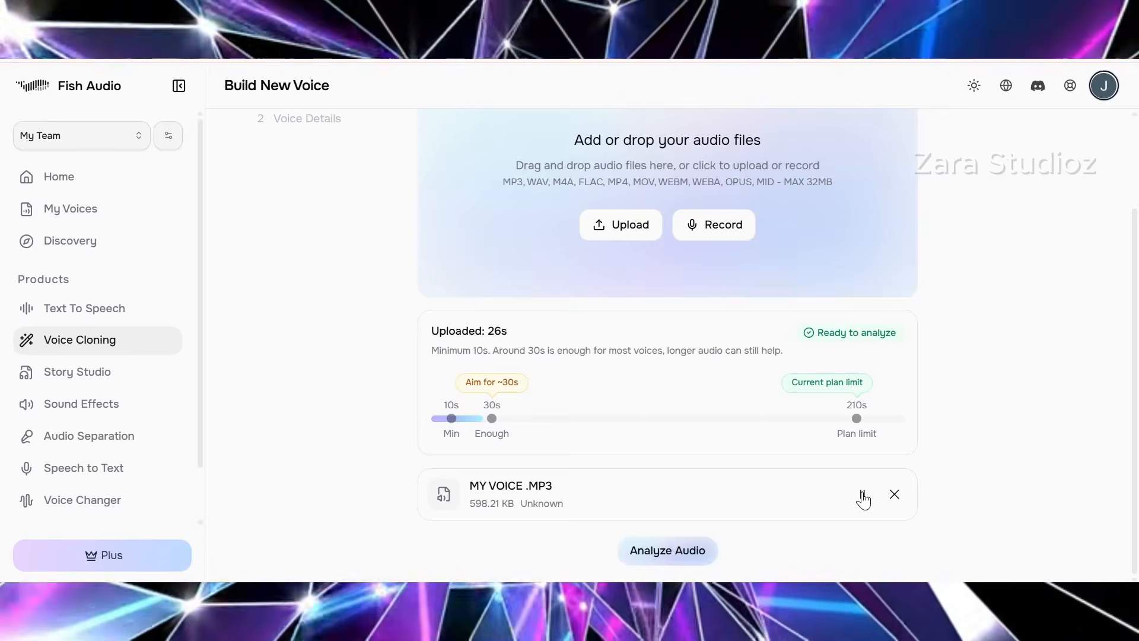
Analyze the uploaded source audio and continue to the voice details.
click(651, 548)
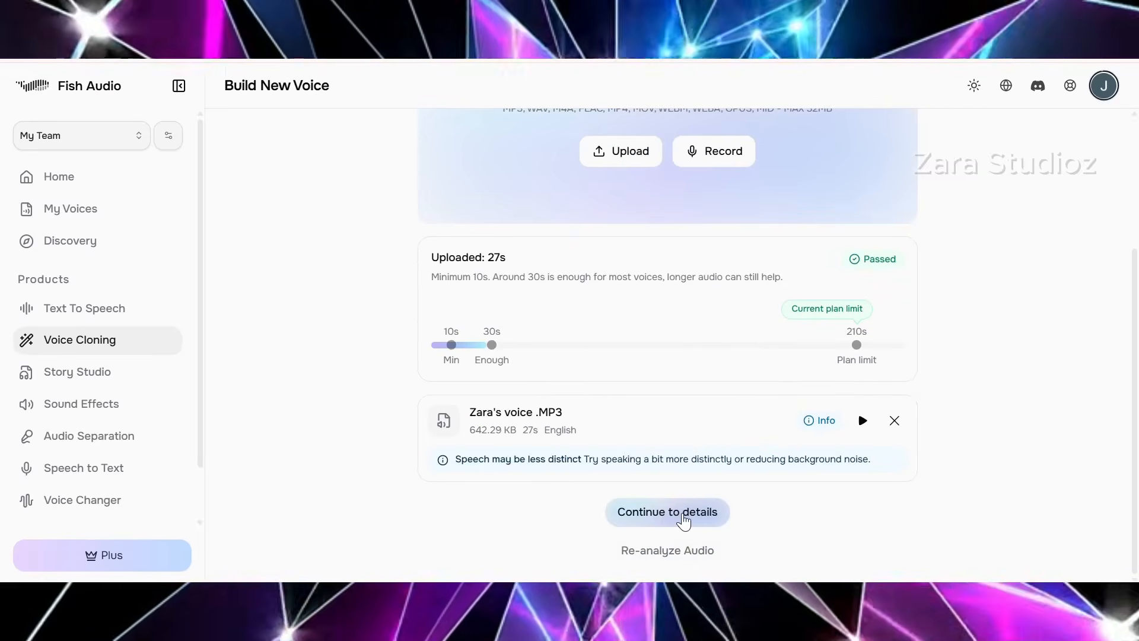
click(682, 514)
scroll(641, 439, up, 2)
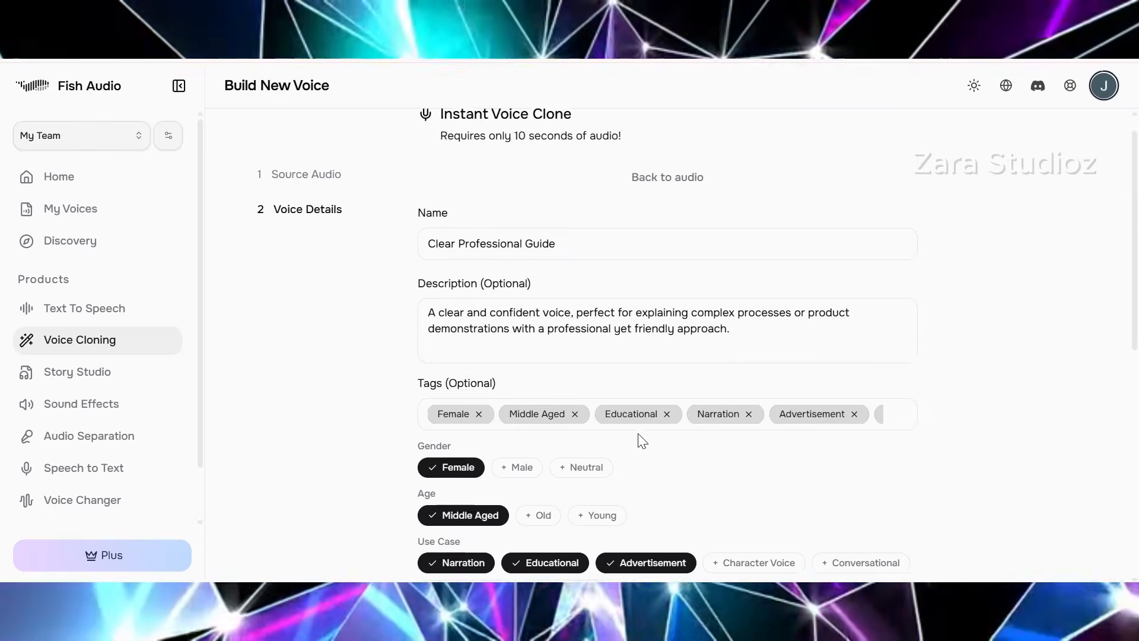
scroll(641, 440, up, 1)
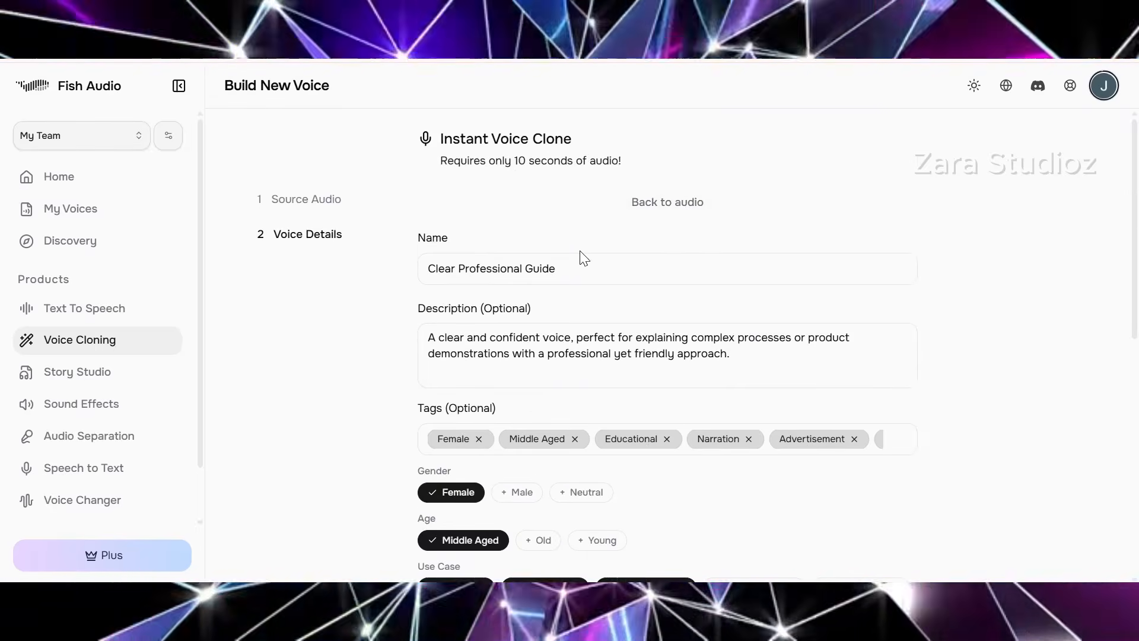
Name the voice after its speaker and review its description, tags, visibility type and preview.
drag(515, 269, 388, 272)
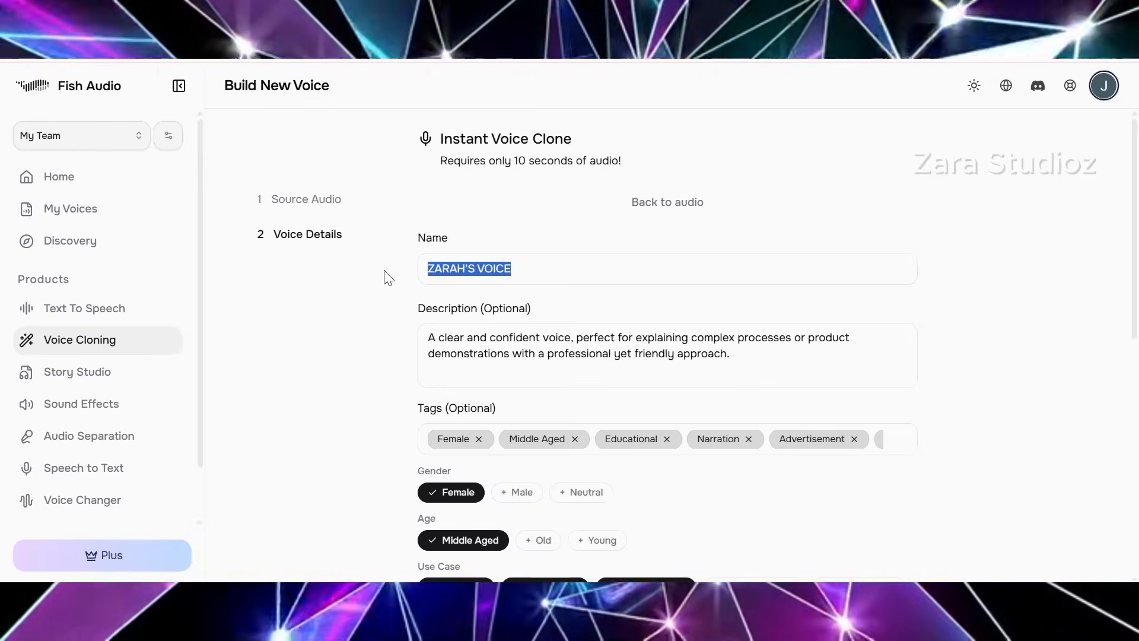
scroll(698, 304, down, 2)
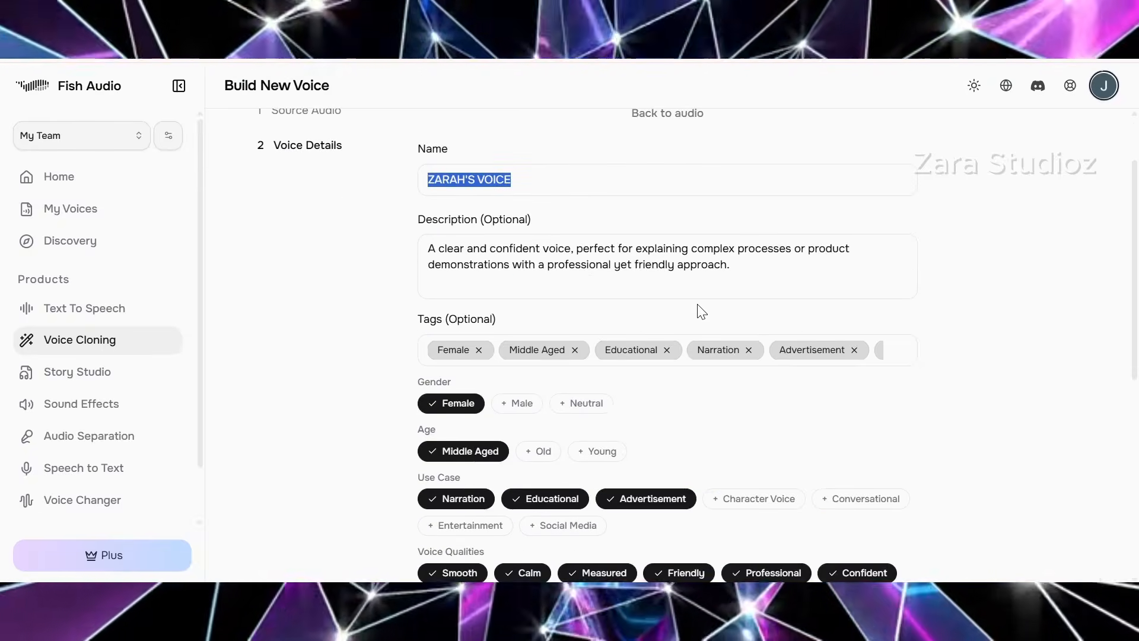
drag(778, 270, 407, 241)
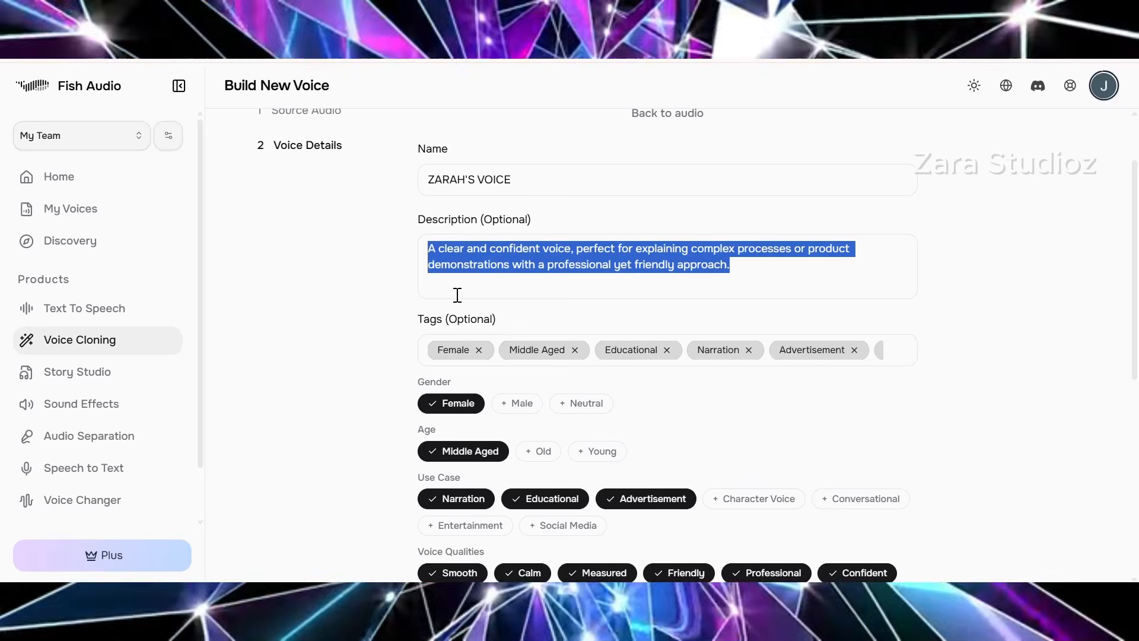
scroll(593, 267, down, 2)
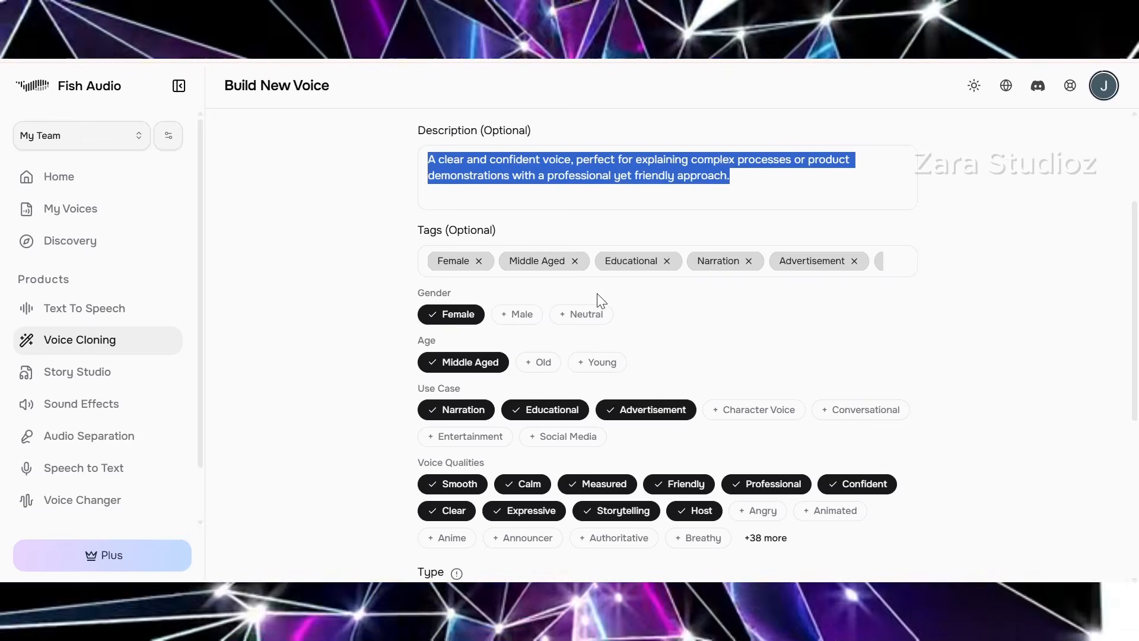
scroll(512, 292, down, 3)
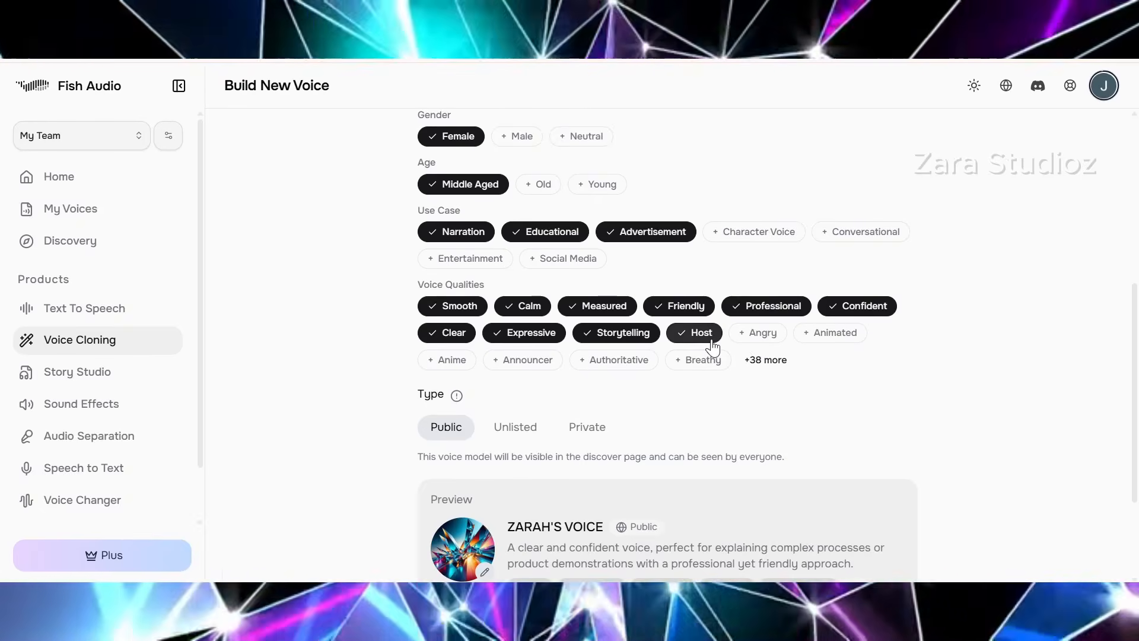
scroll(713, 347, down, 2)
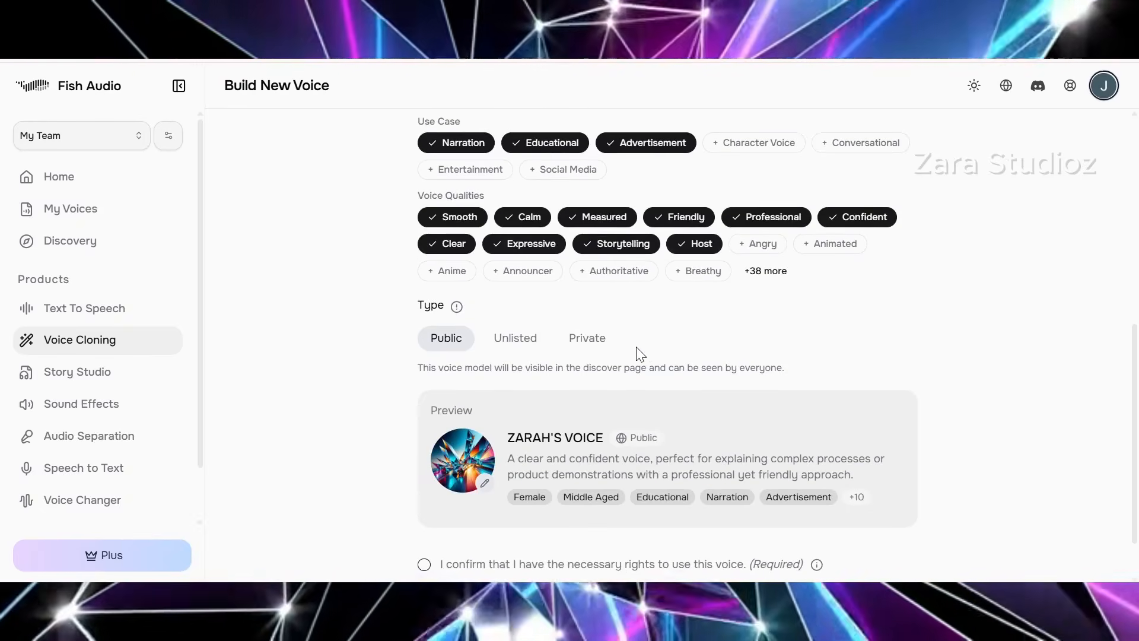
Confirm having the necessary rights to use the voice and create the public voice model.
scroll(626, 318, down, 1)
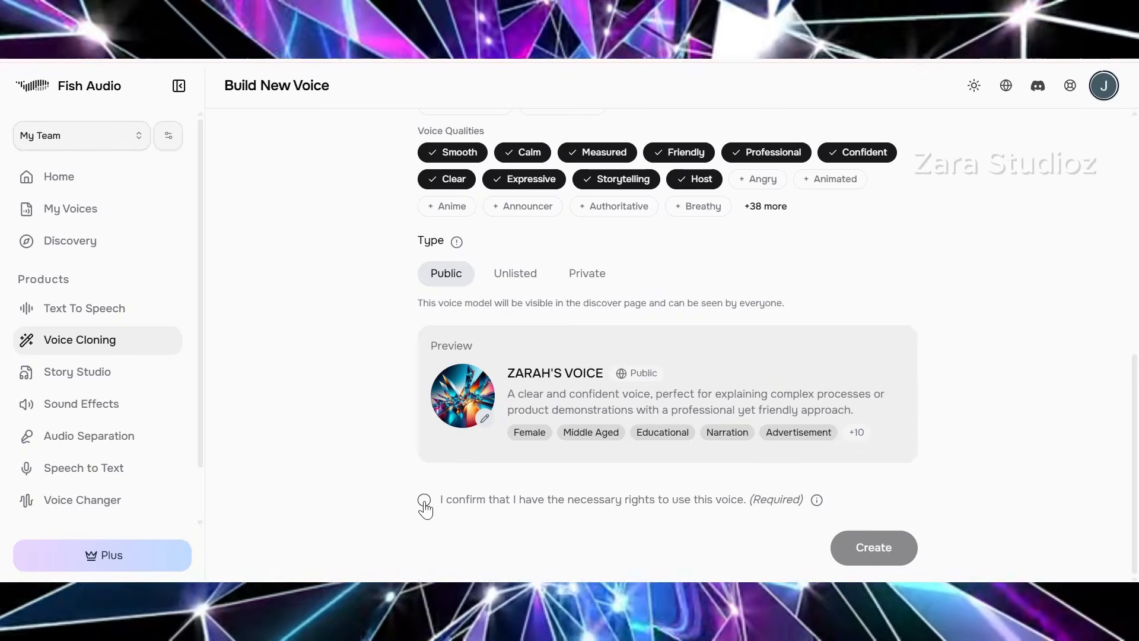
click(424, 503)
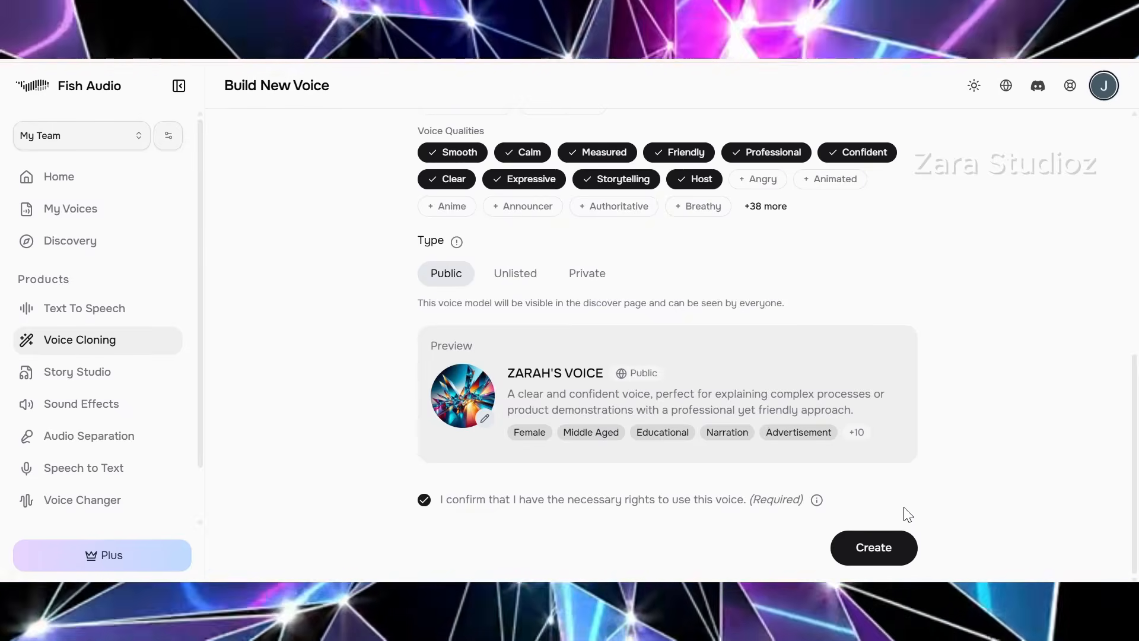
click(882, 552)
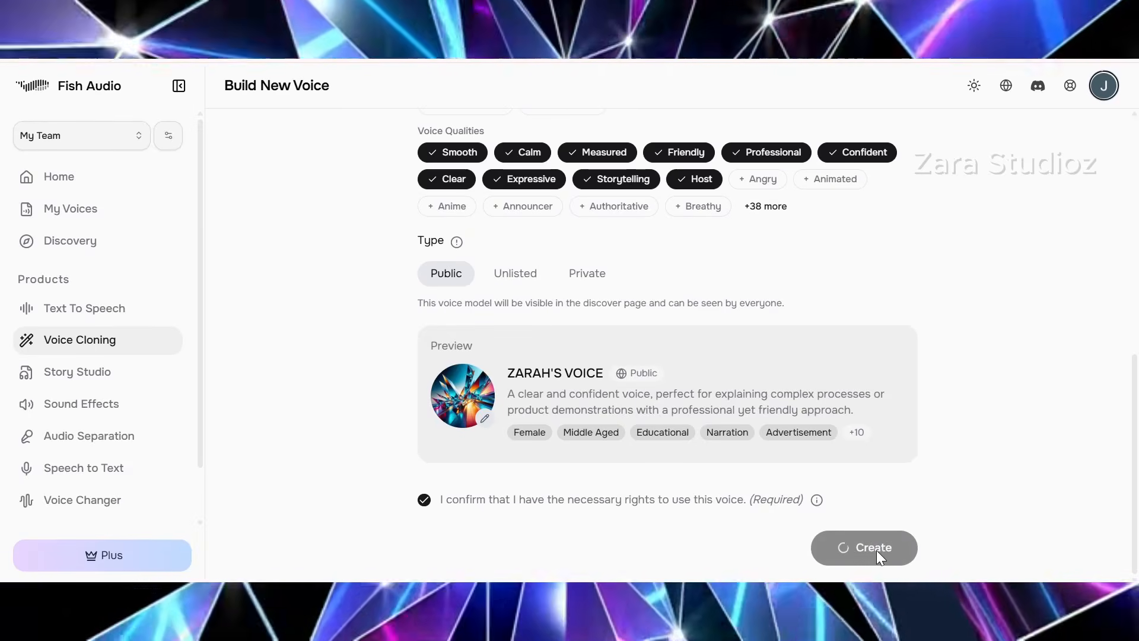
scroll(732, 305, up, 2)
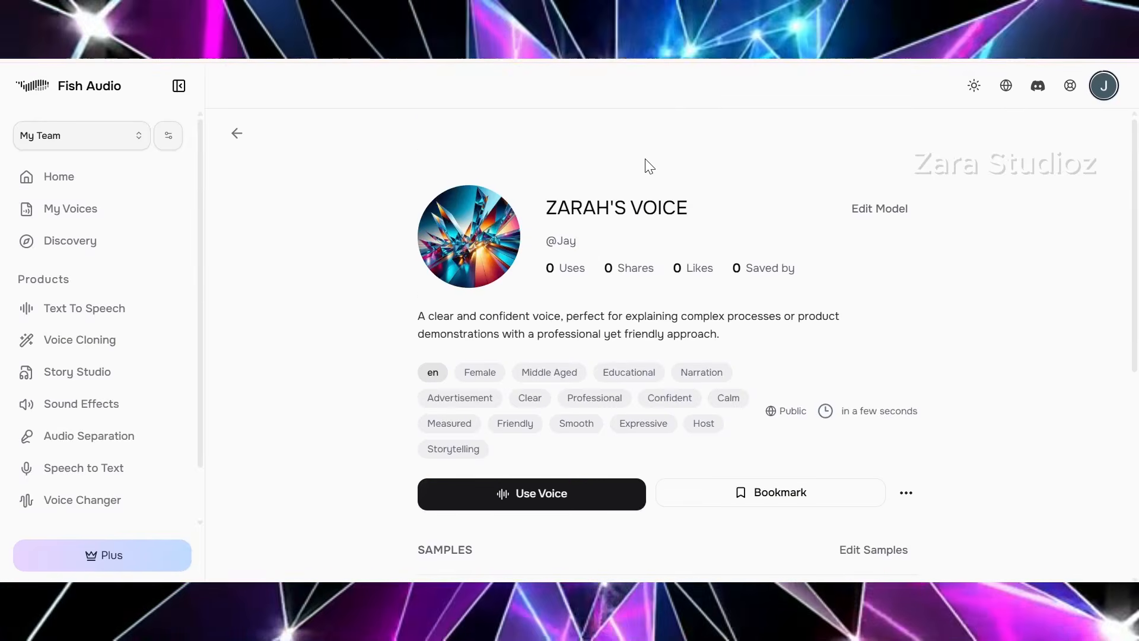
Listen to the beginning of the new voice's Default Sample and pause it.
scroll(647, 168, down, 2)
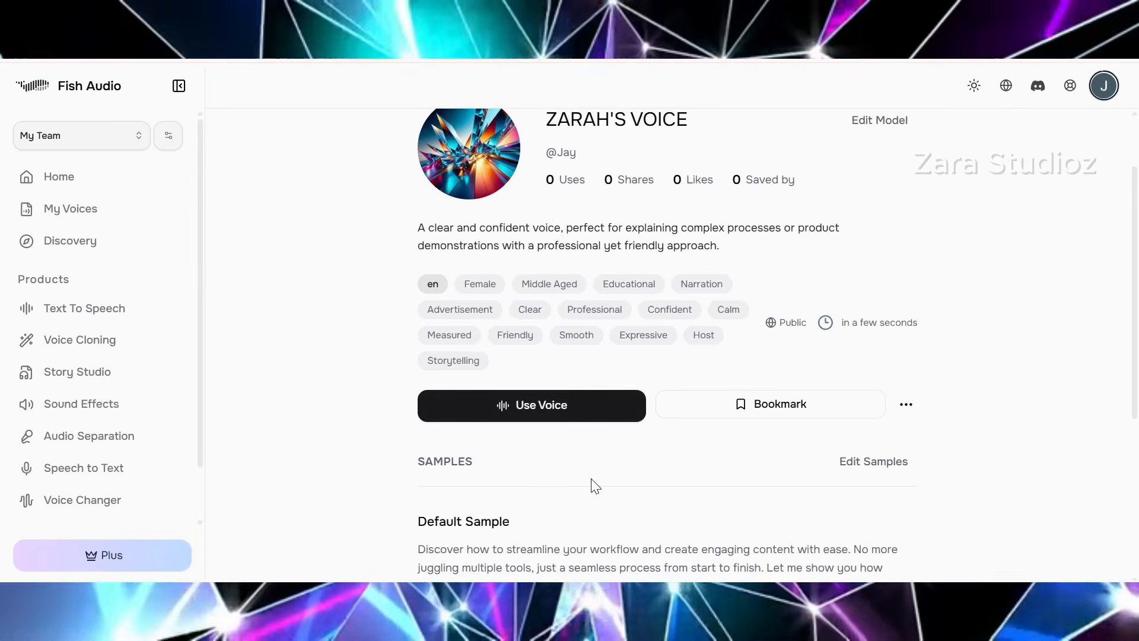
scroll(669, 264, down, 5)
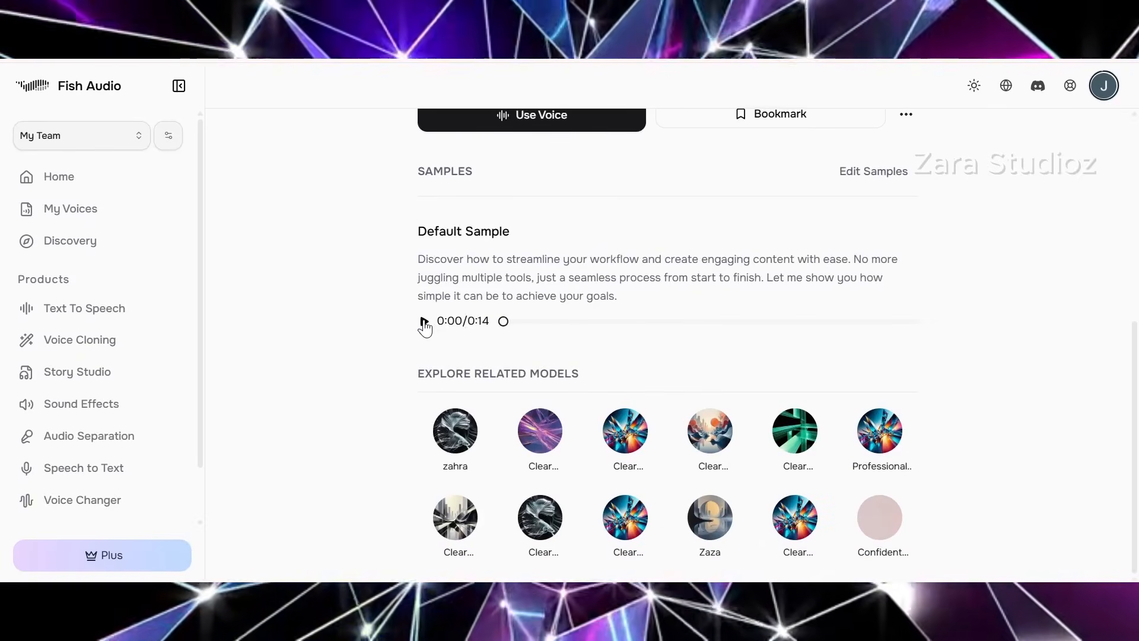
click(424, 322)
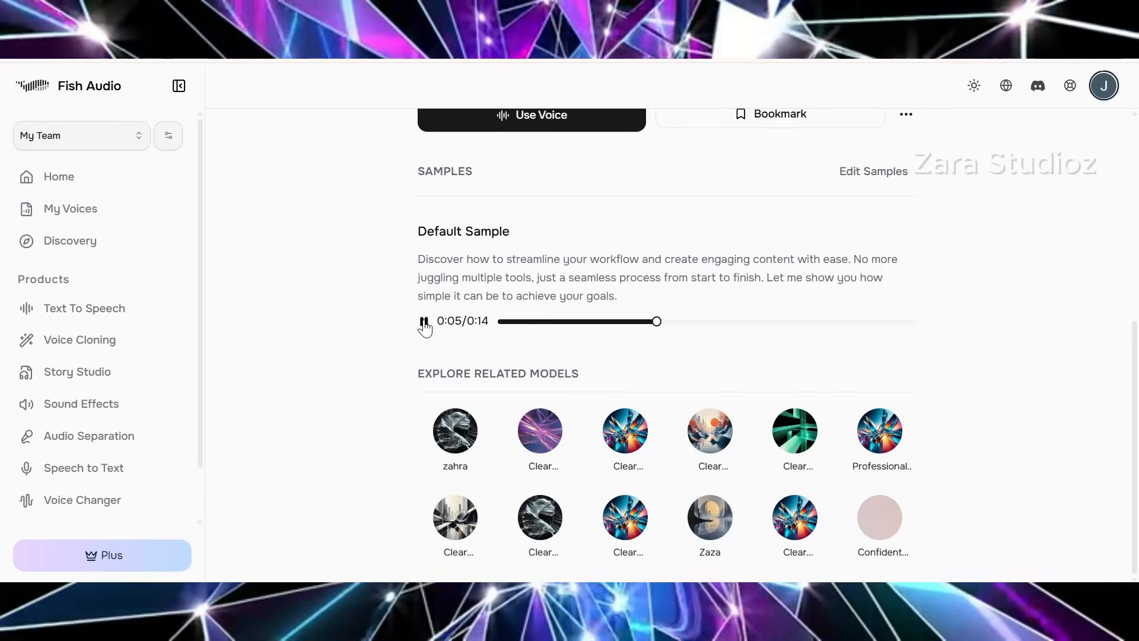
click(424, 322)
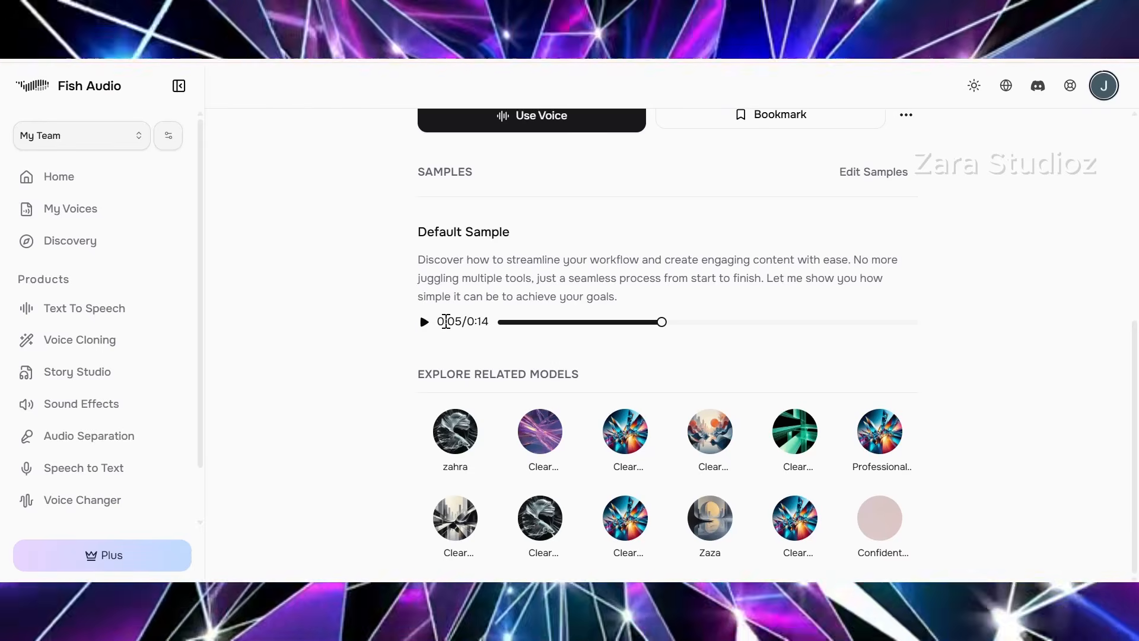
Use the new voice in Text to Speech and browse the recently used voices without switching.
scroll(514, 331, up, 3)
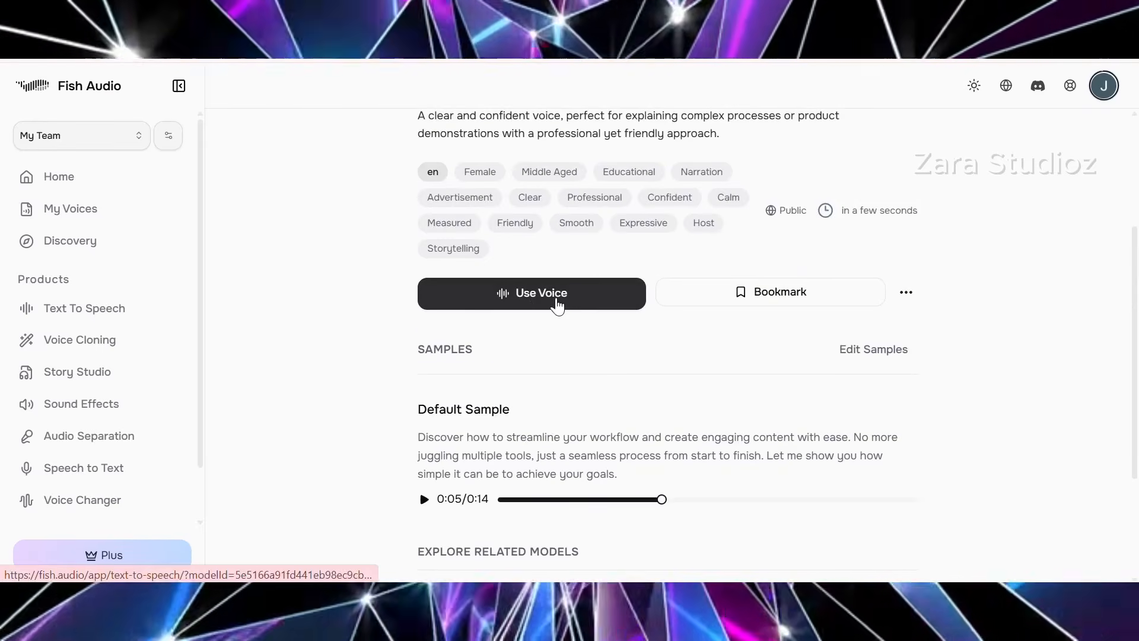
click(558, 305)
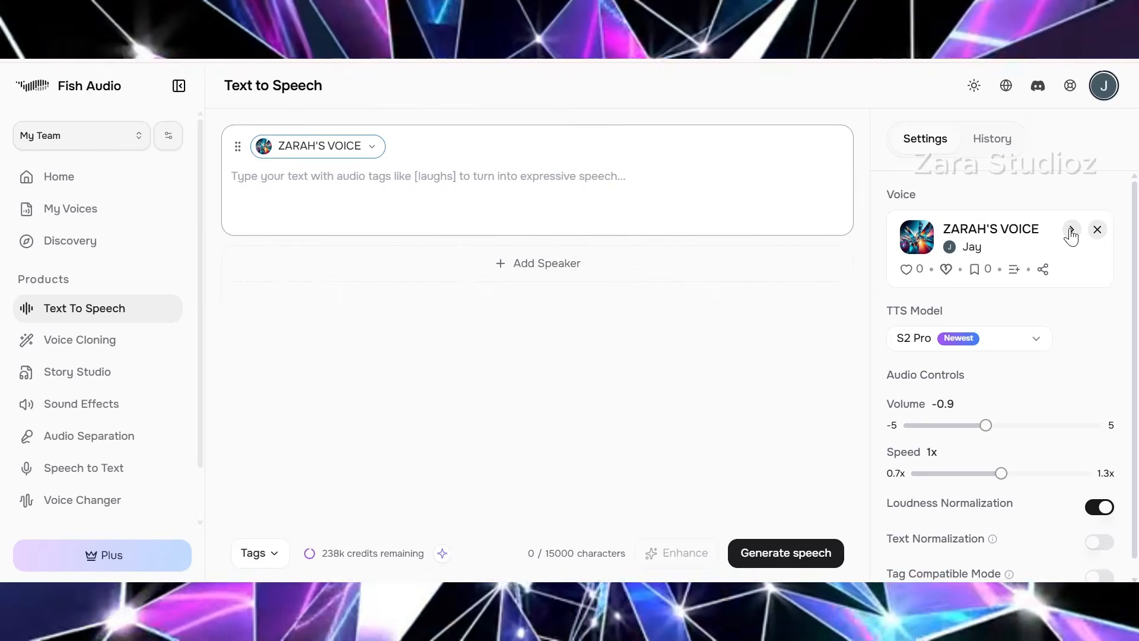
click(1071, 232)
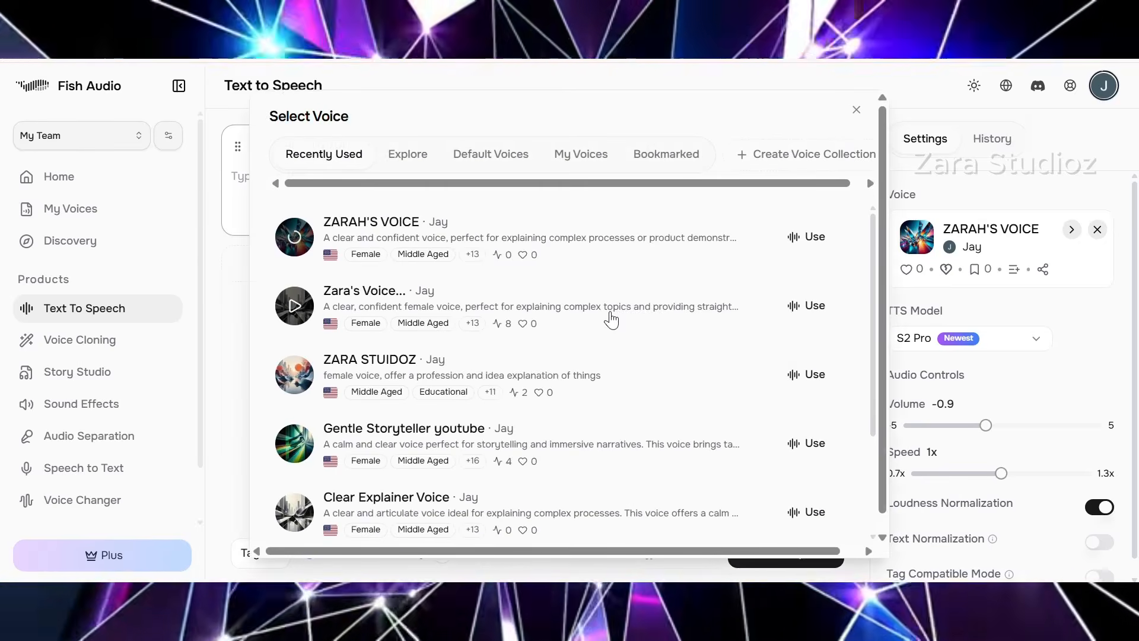
scroll(611, 320, down, 3)
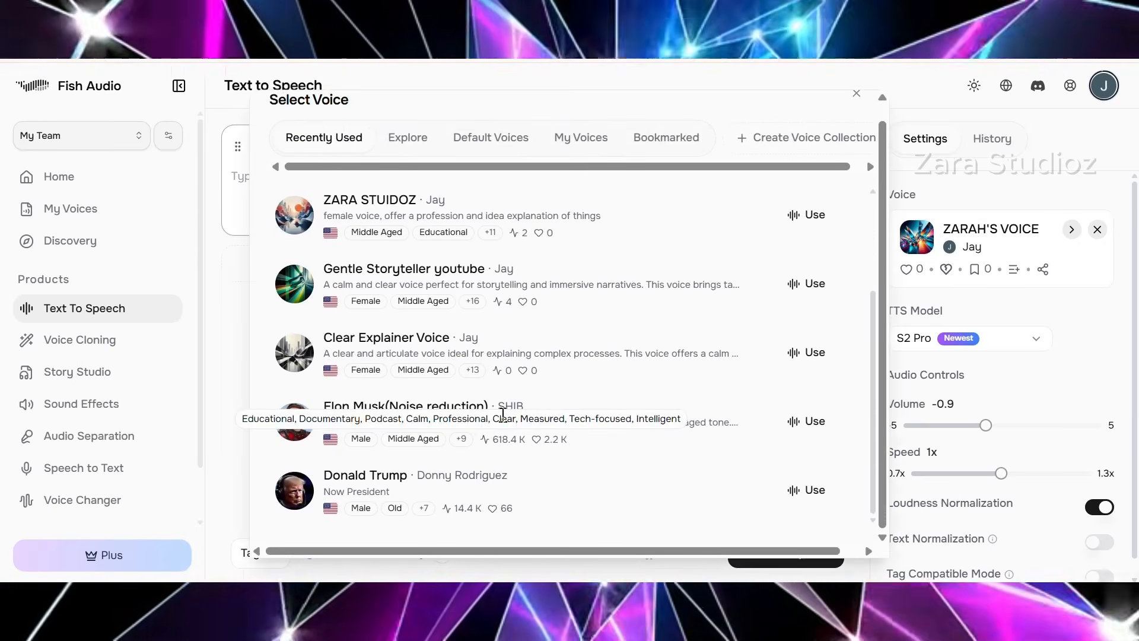
scroll(502, 414, up, 3)
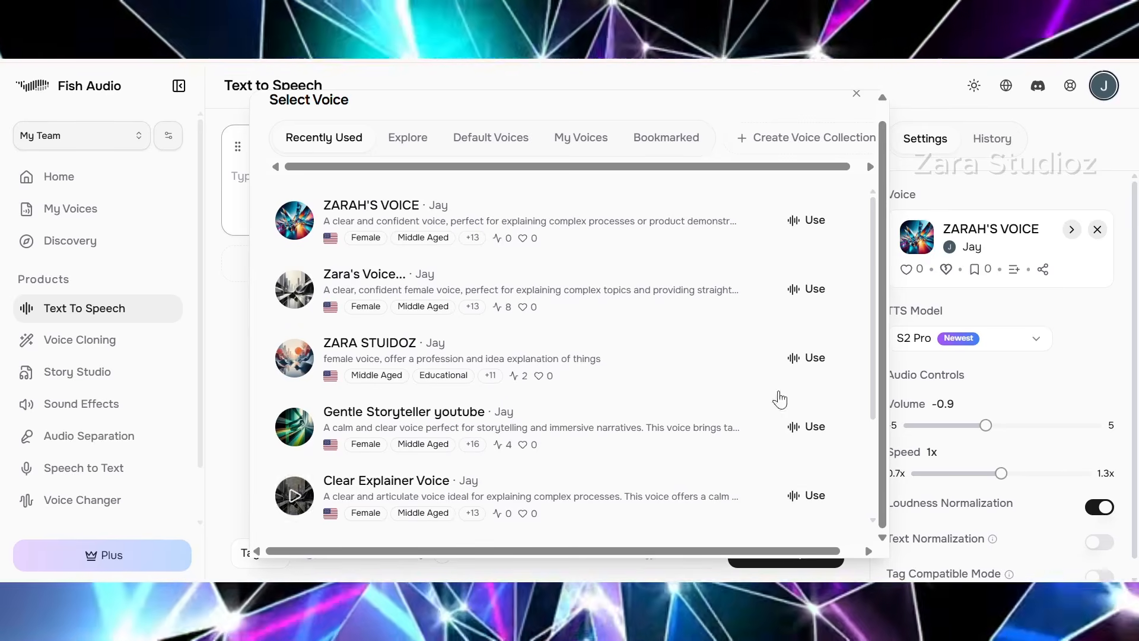
click(856, 93)
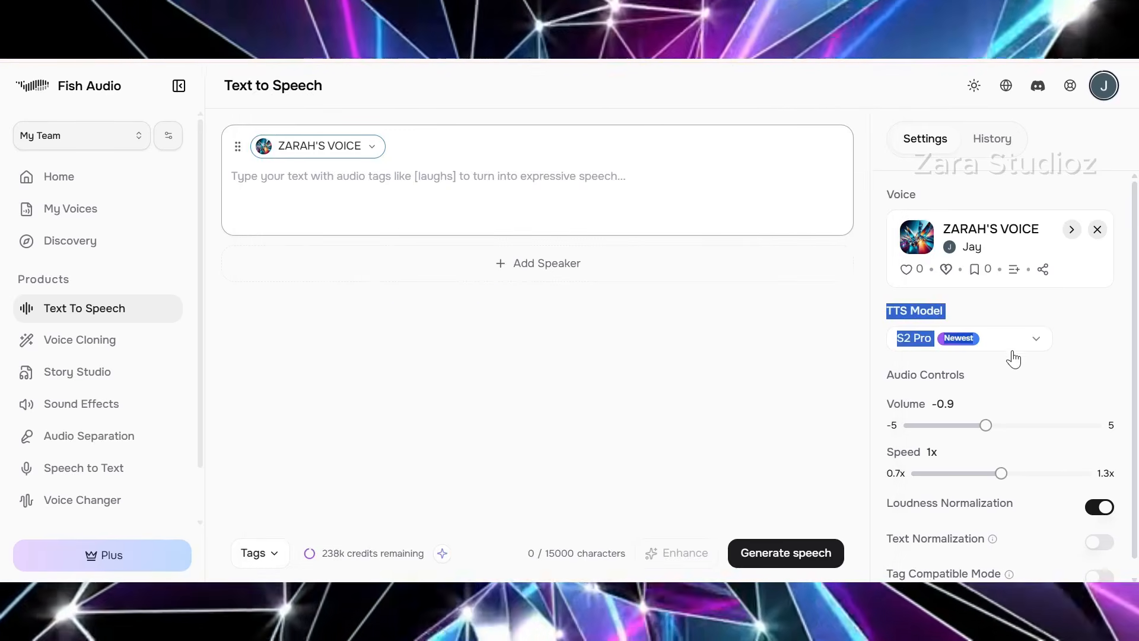
Choose S2 Pro as the TTS model for the speech generation.
click(1036, 343)
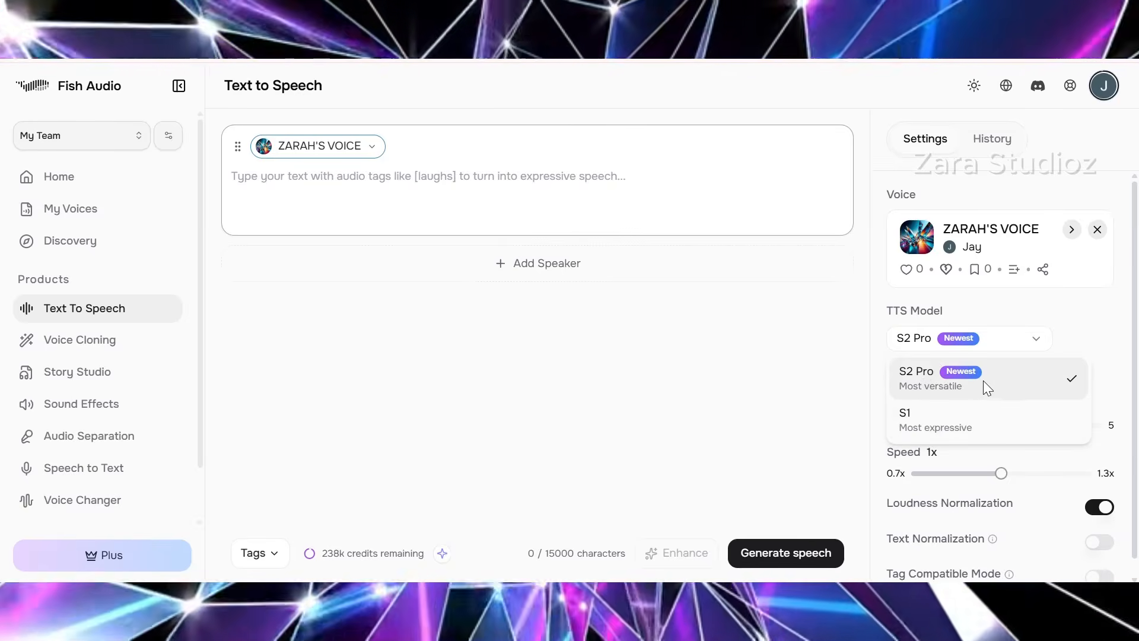
click(957, 382)
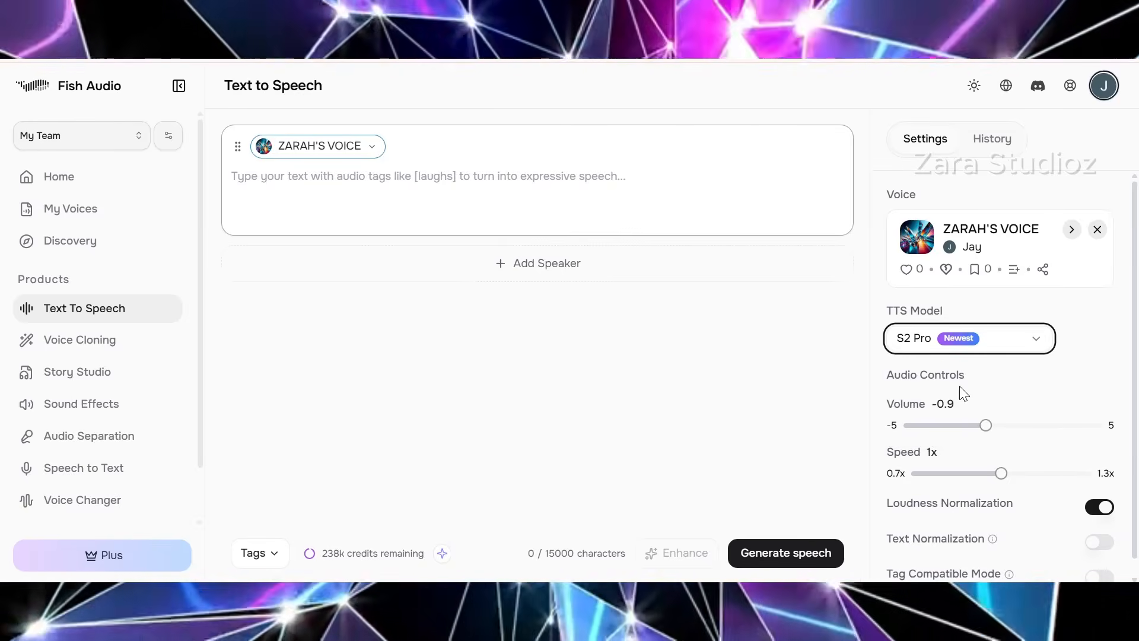
Paste the prepared video script as the text for the speech.
scroll(979, 404, down, 1)
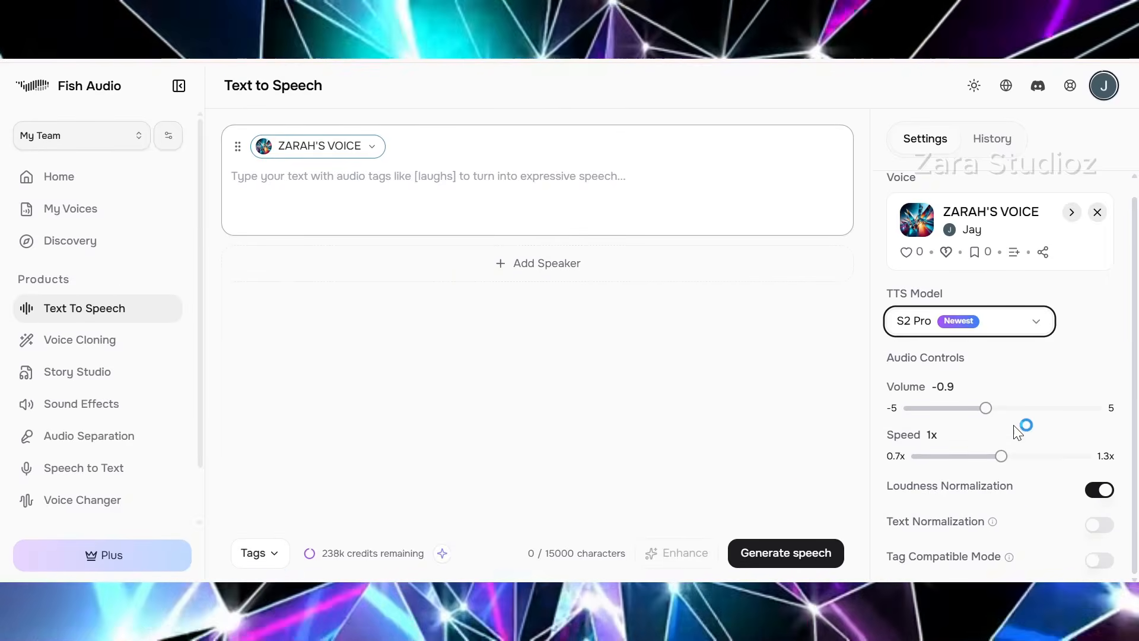
click(309, 181)
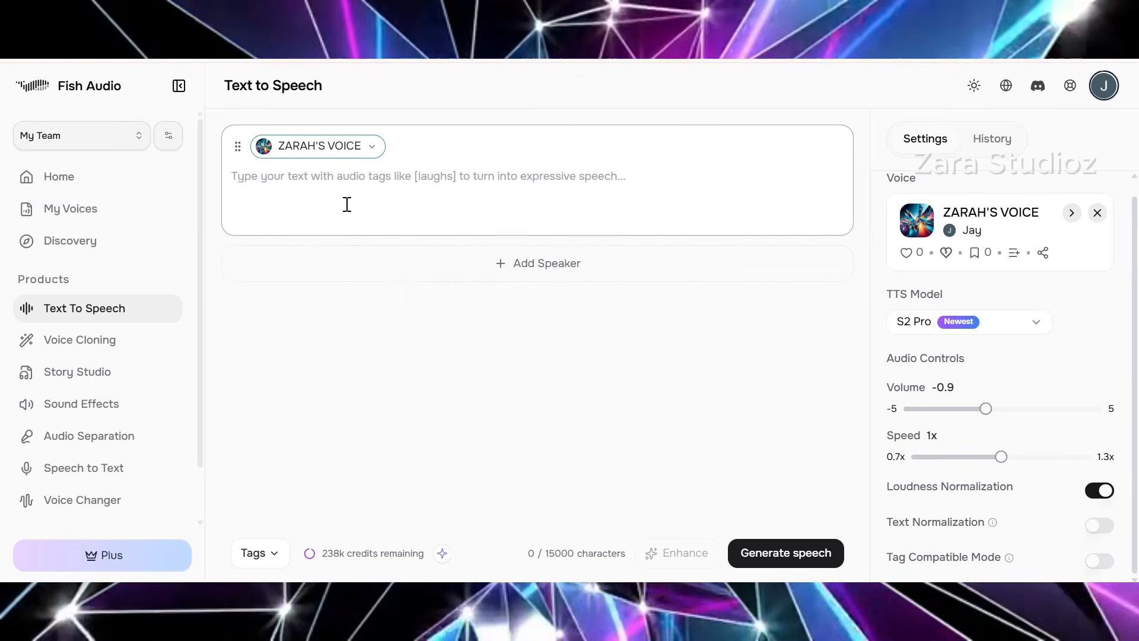
key(ctrl+v)
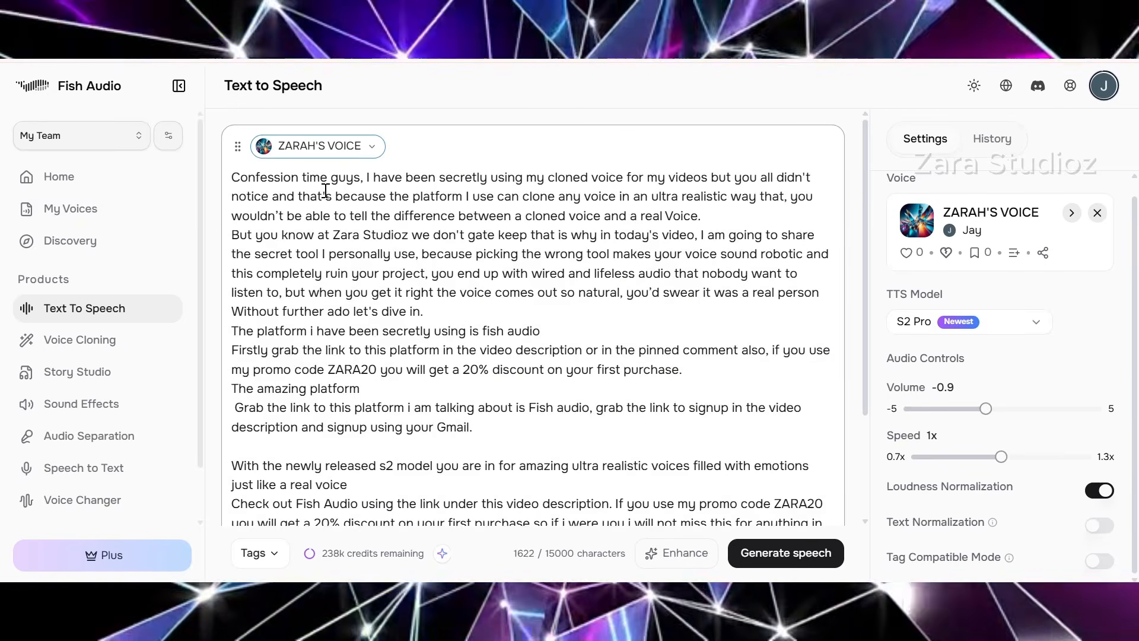
scroll(564, 293, down, 2)
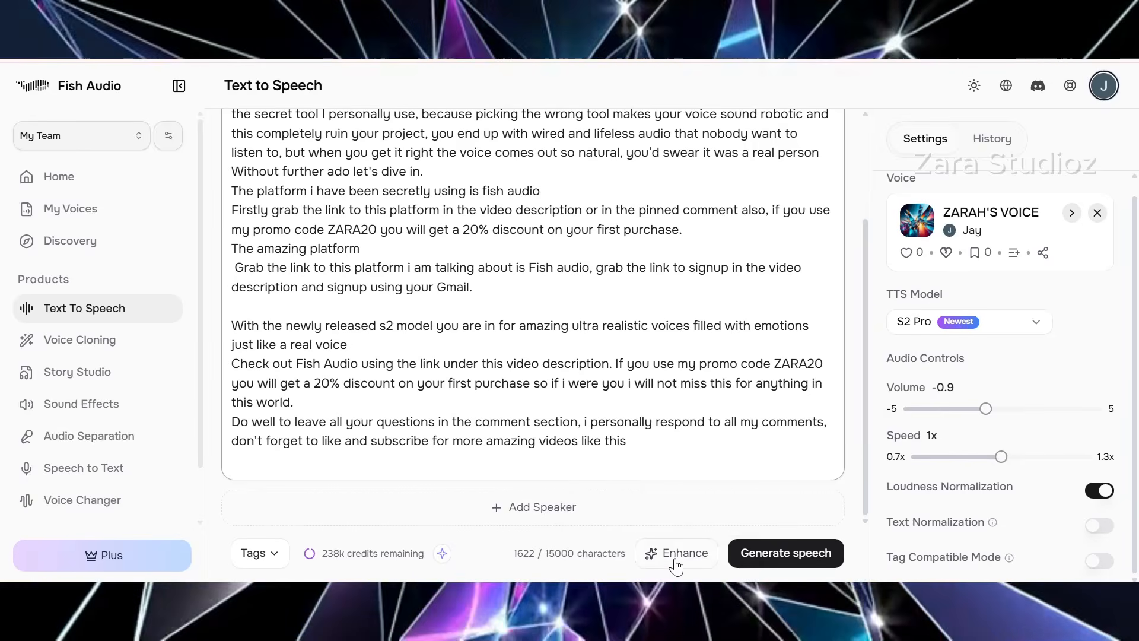
Look through the available audio tags, enhance the script with automatic audio tags, and review their placement.
click(270, 553)
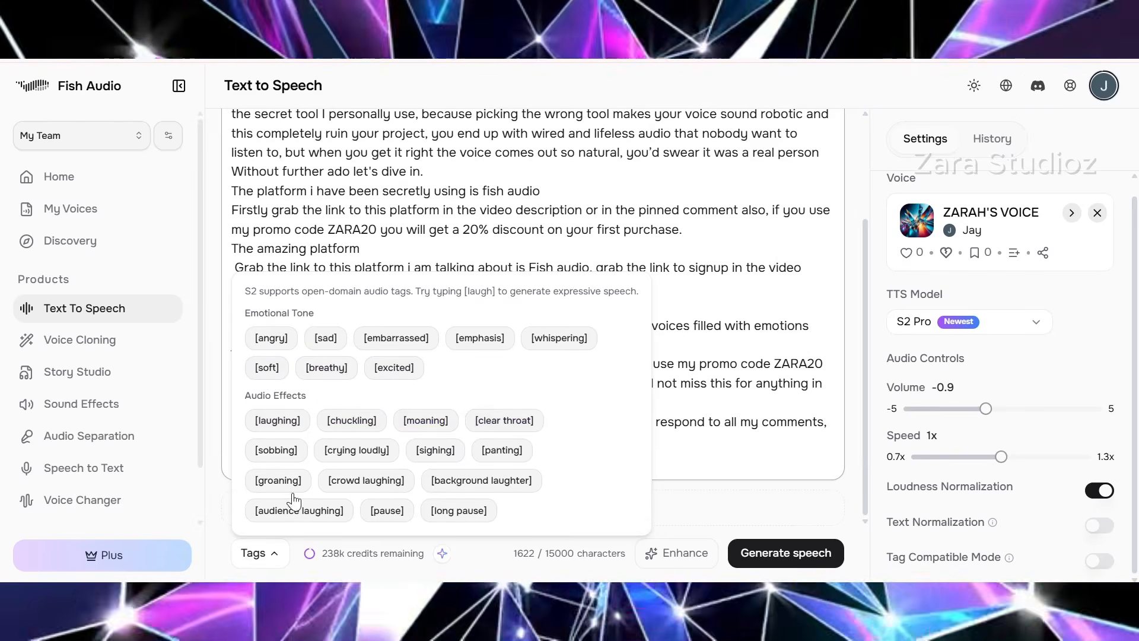
click(706, 462)
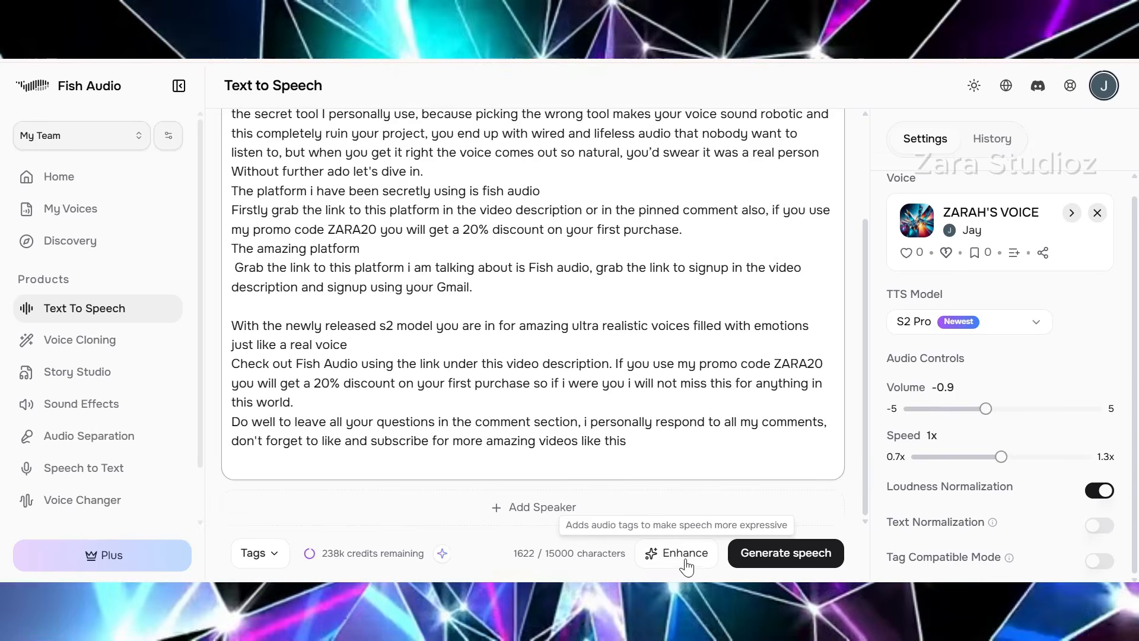
scroll(643, 370, up, 3)
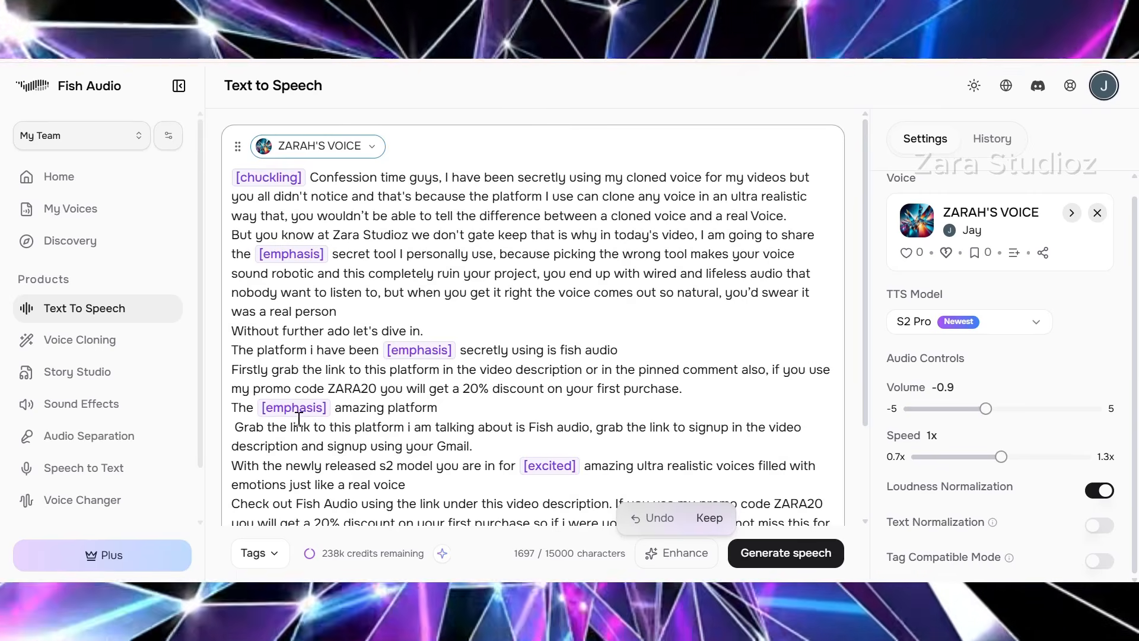
scroll(299, 418, down, 3)
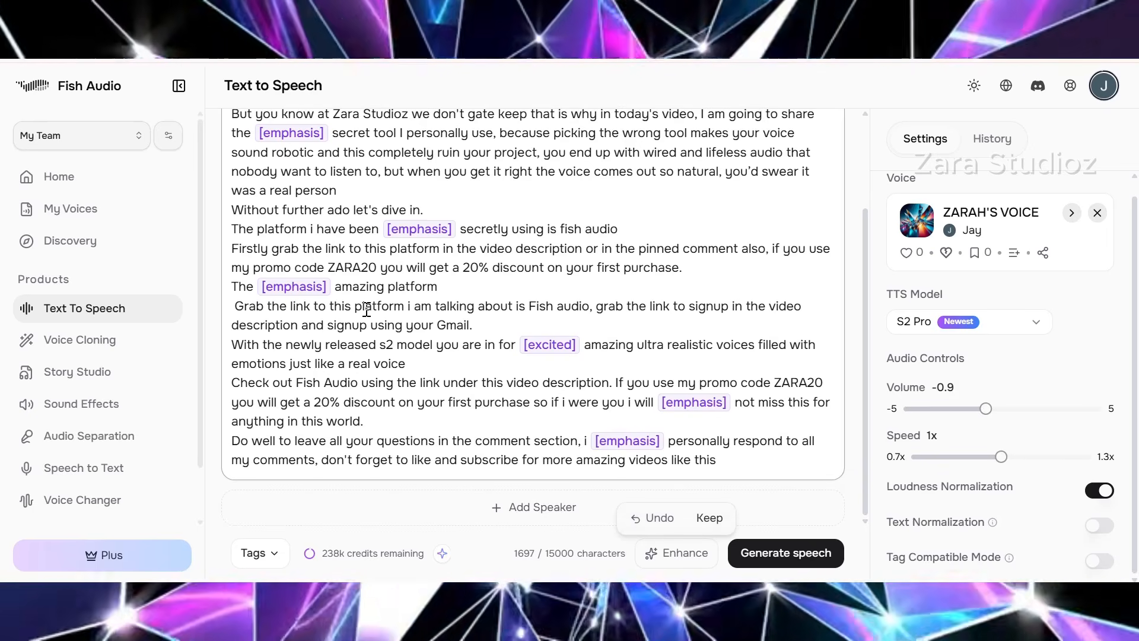
Insert an [emphasis] tag after "Confession time guys," in the first line of the script.
scroll(366, 311, up, 3)
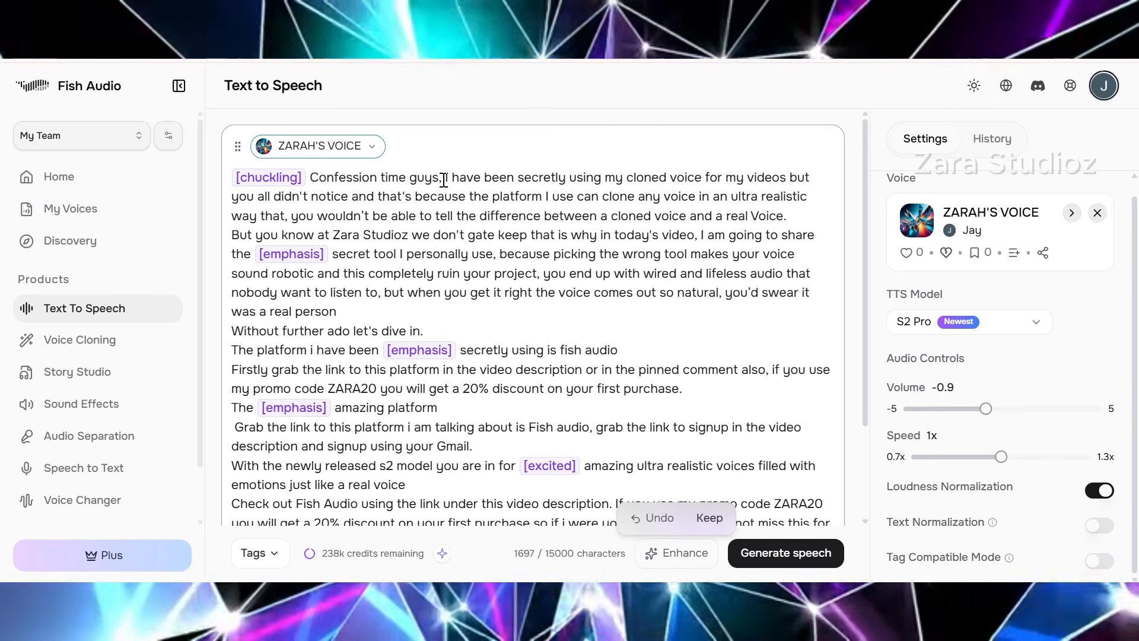
click(253, 554)
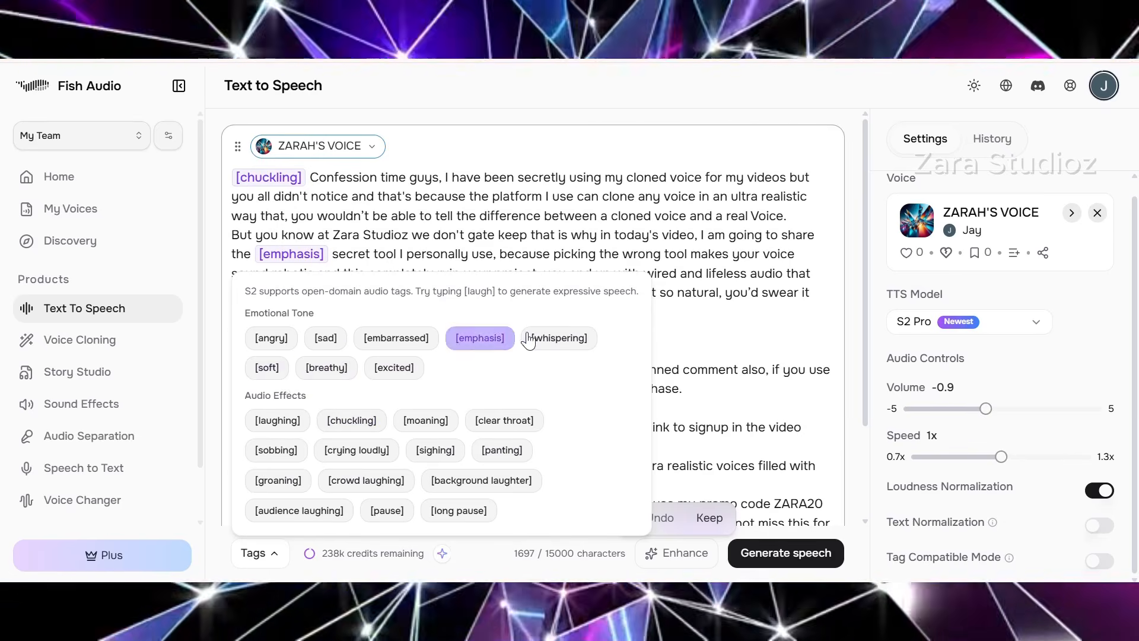
click(481, 338)
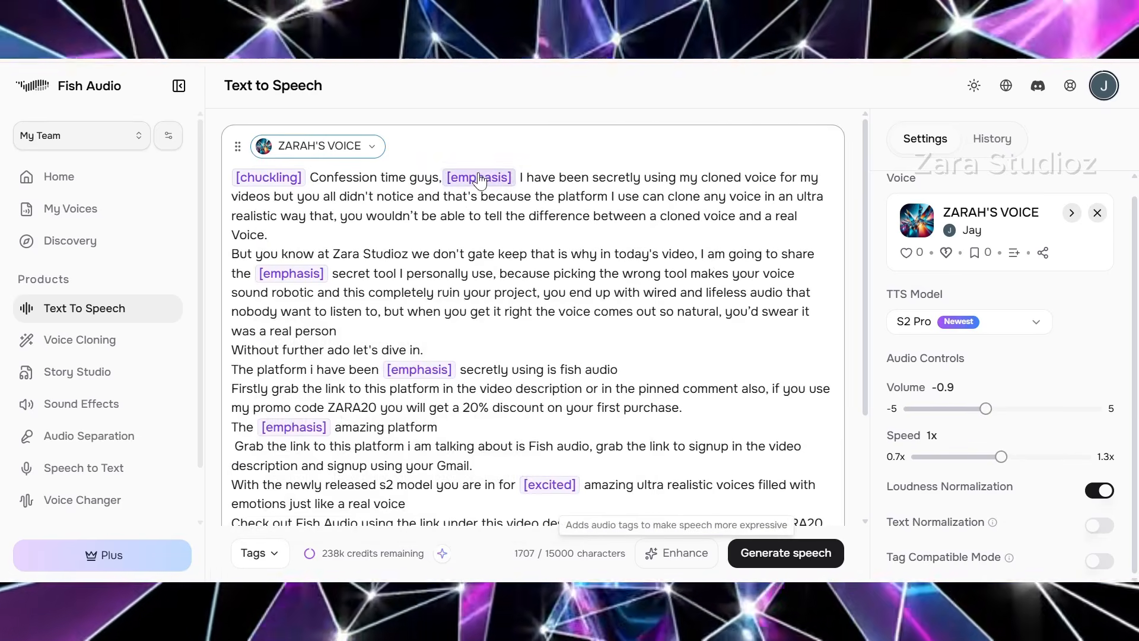
Check the tagged script through to its end and generate the speech.
scroll(447, 272, down, 1)
scroll(446, 272, down, 2)
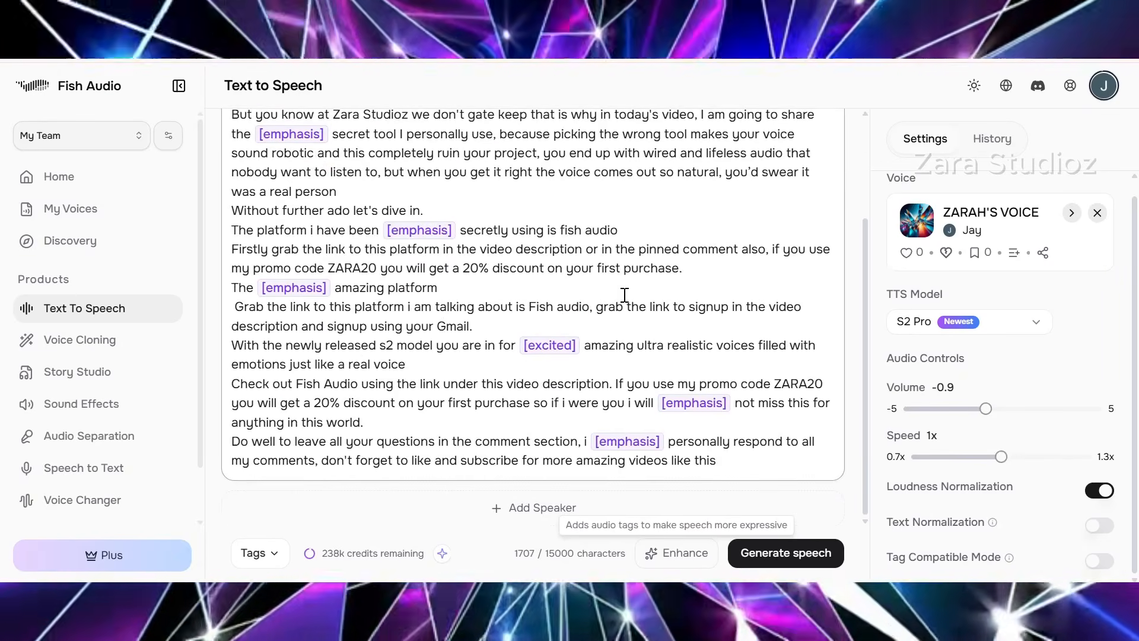
scroll(600, 315, up, 2)
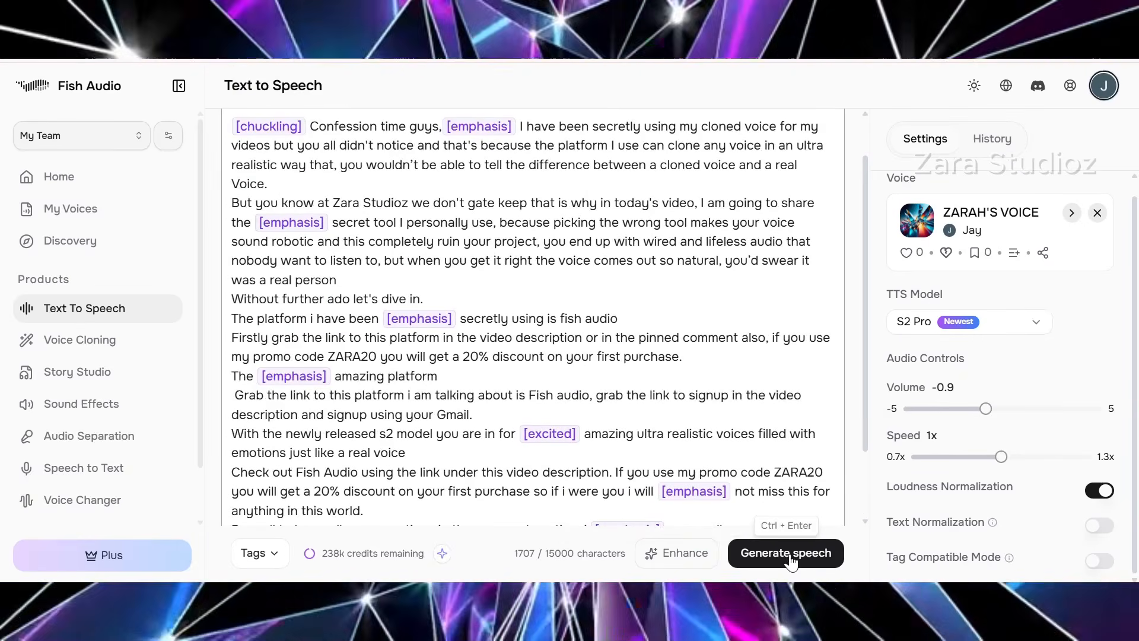
click(786, 553)
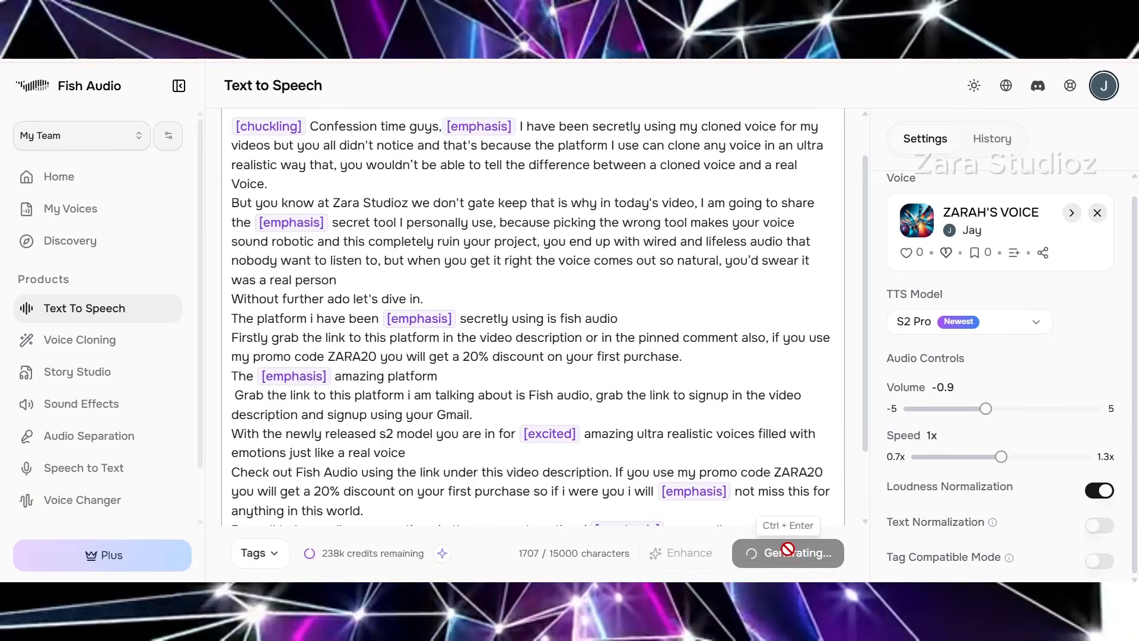
scroll(551, 440, down, 2)
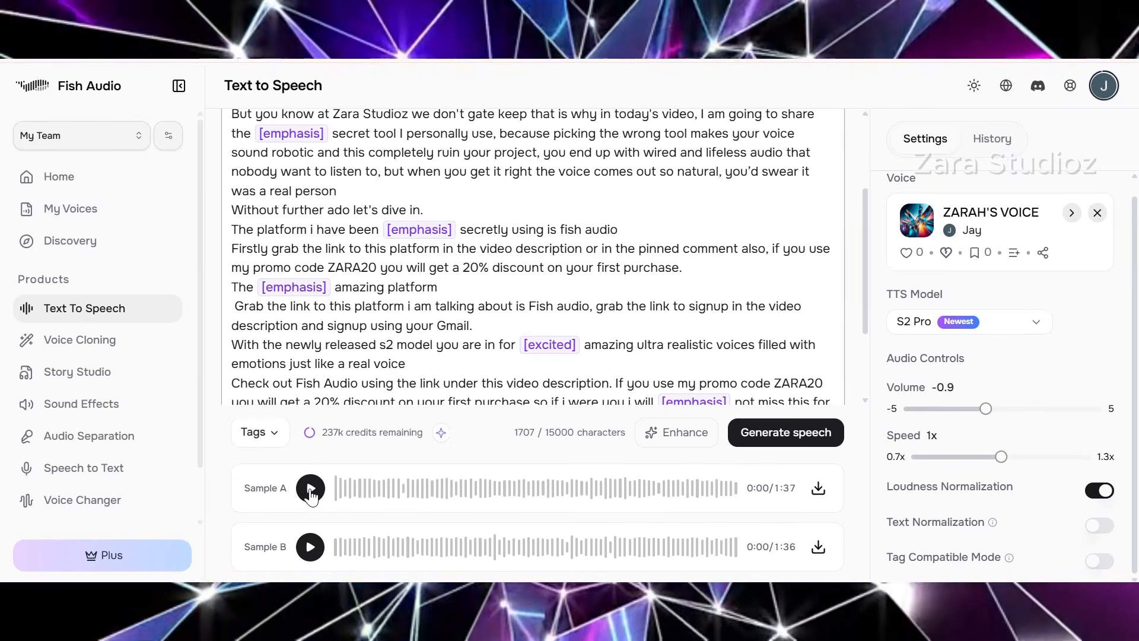
Listen to the beginnings of Sample A and Sample B and download Sample B.
click(310, 491)
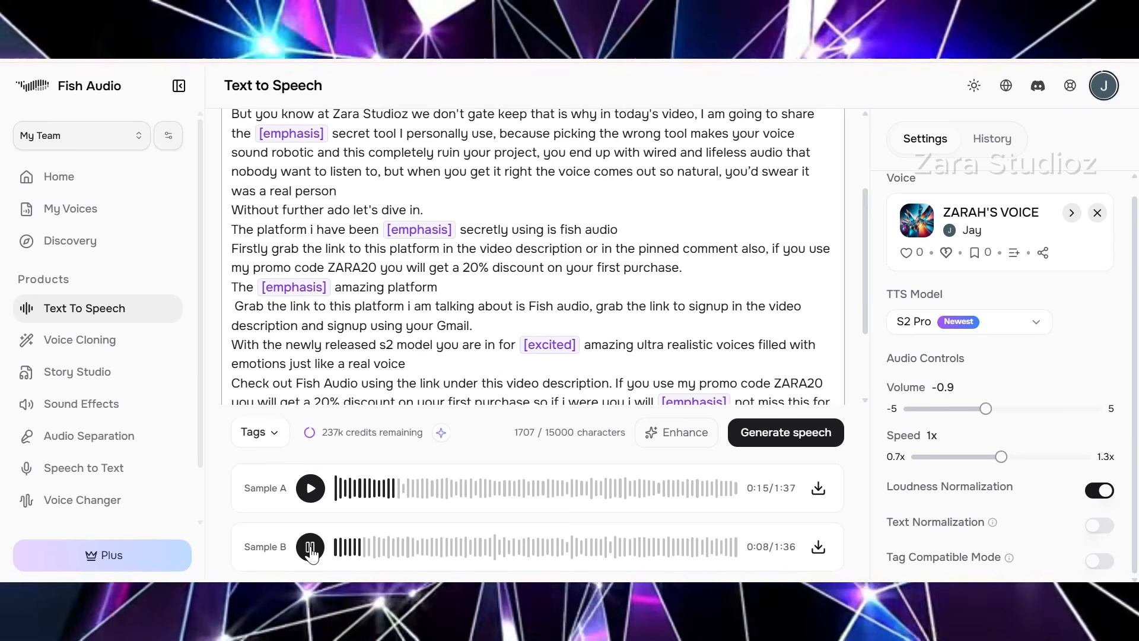
click(310, 550)
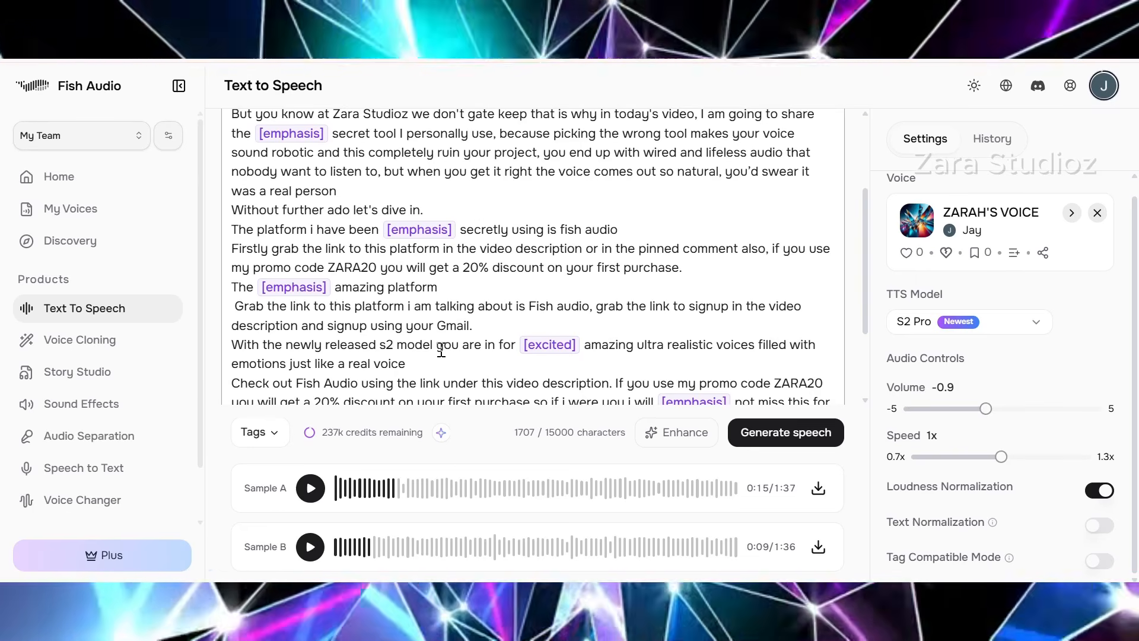
drag(246, 549, 339, 559)
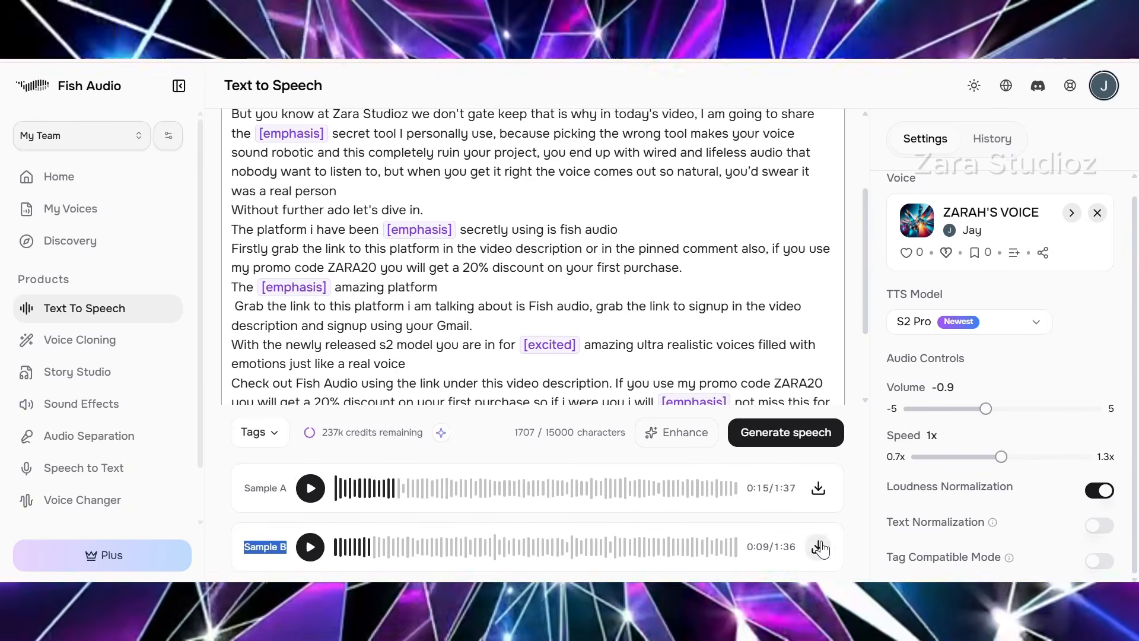
click(819, 544)
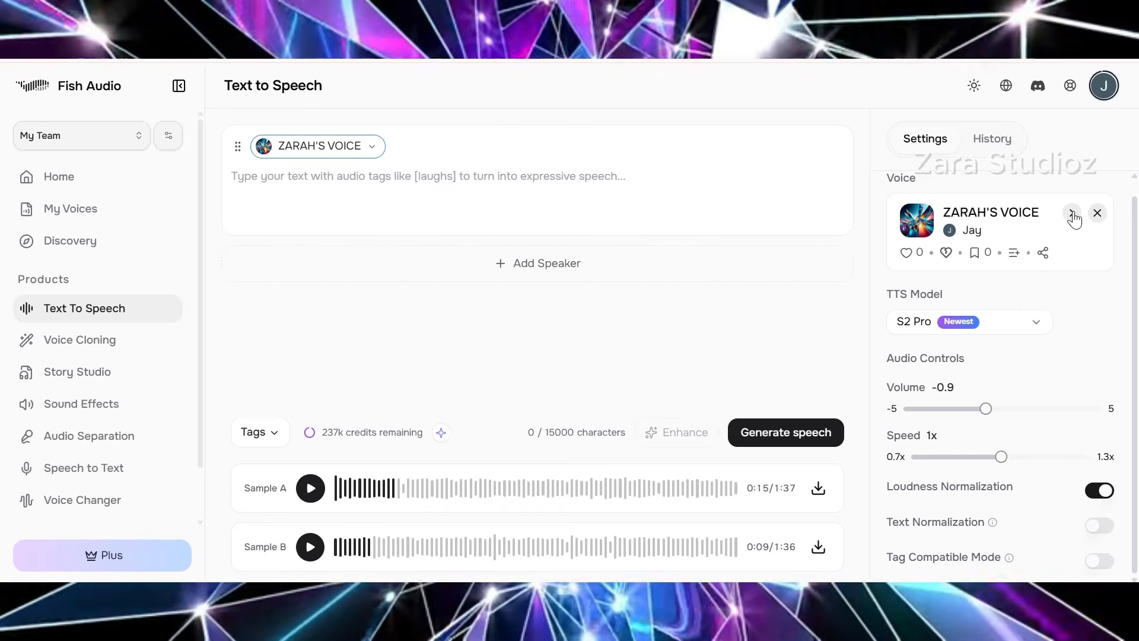
Switch the voice to Gentle Storyteller youtube and paste the story script as the speech text.
click(1072, 214)
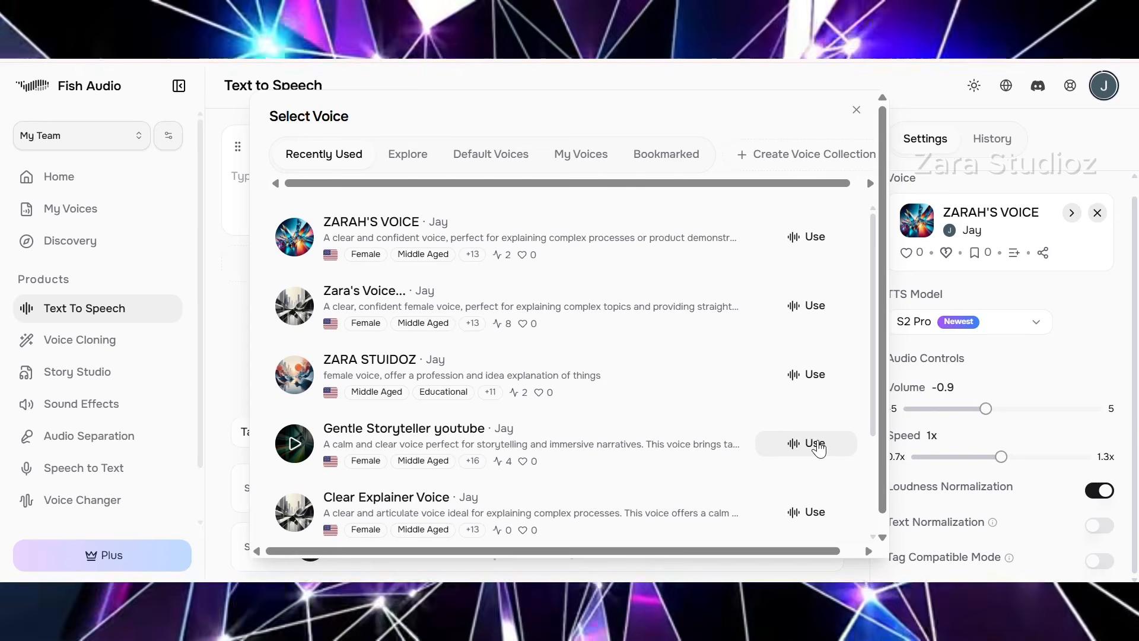
click(816, 446)
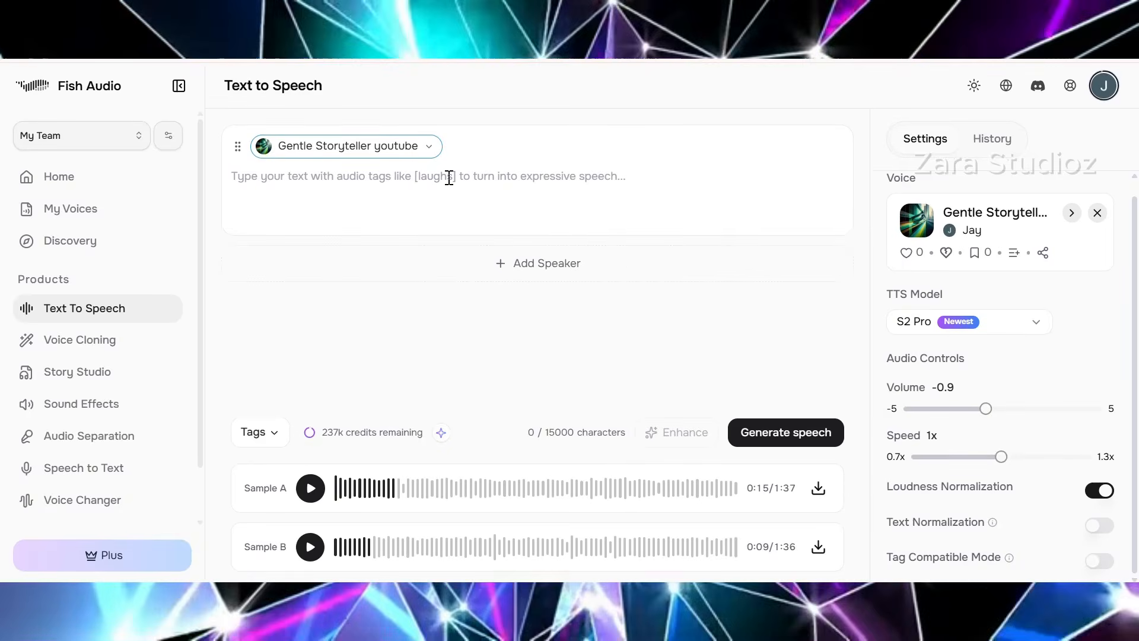
click(405, 177)
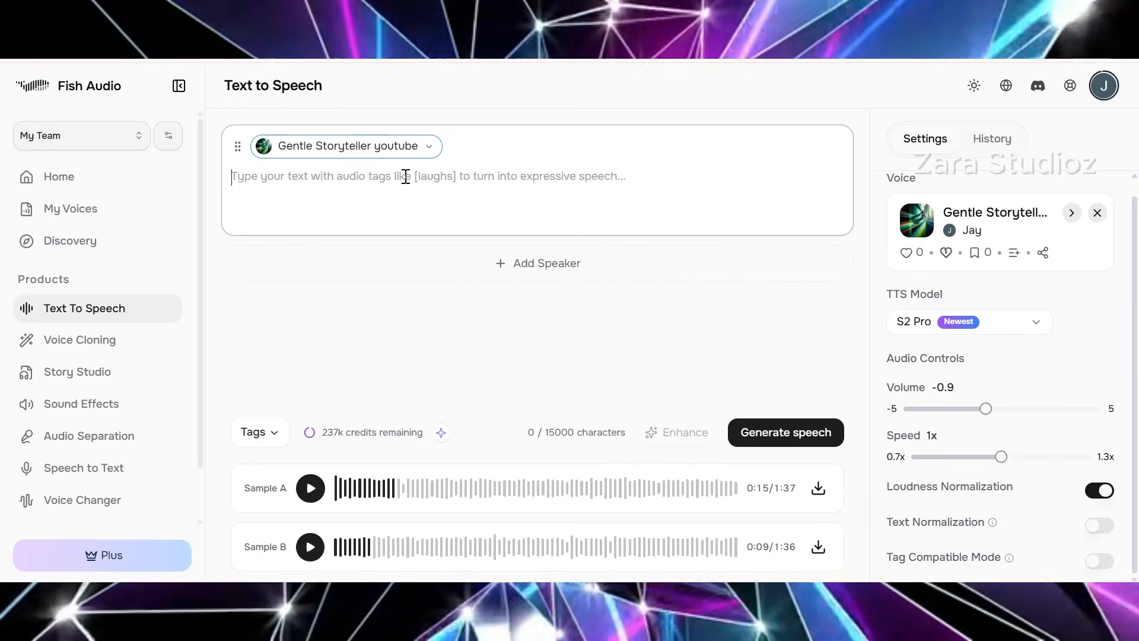
key(ctrl+v)
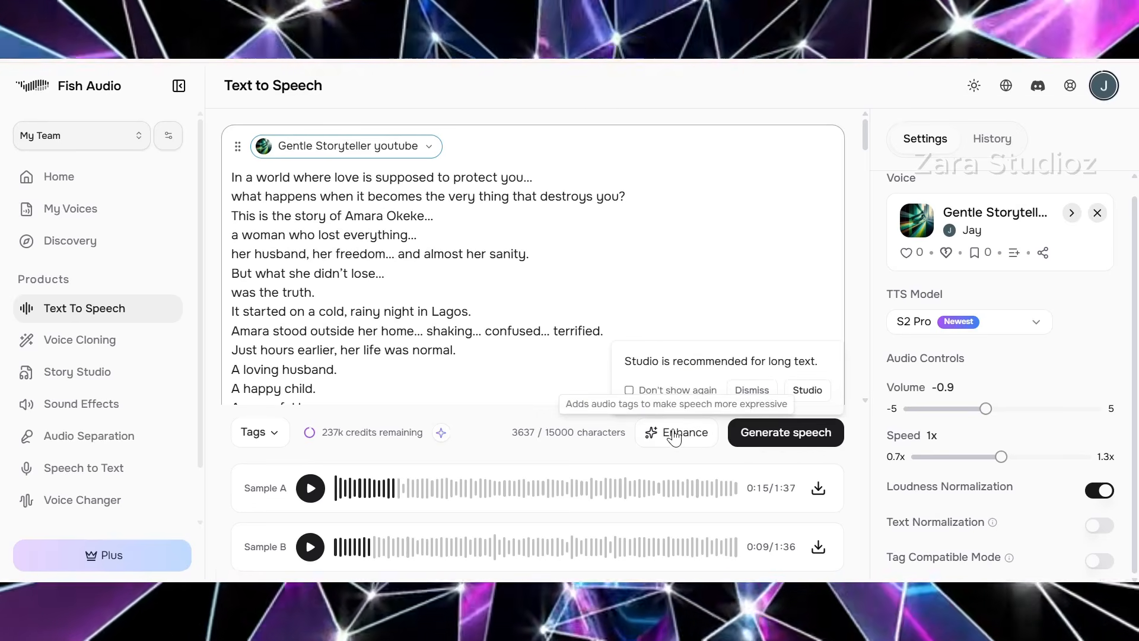
Enhance the story script with automatic audio tags and review where they are placed.
click(674, 435)
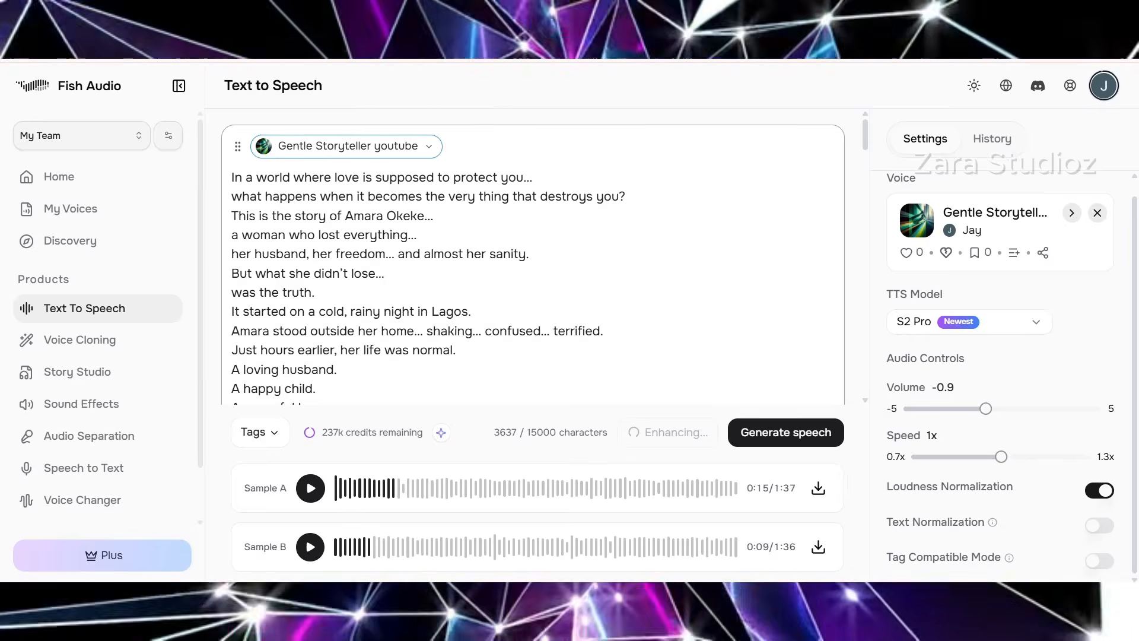
scroll(386, 246, up, 10)
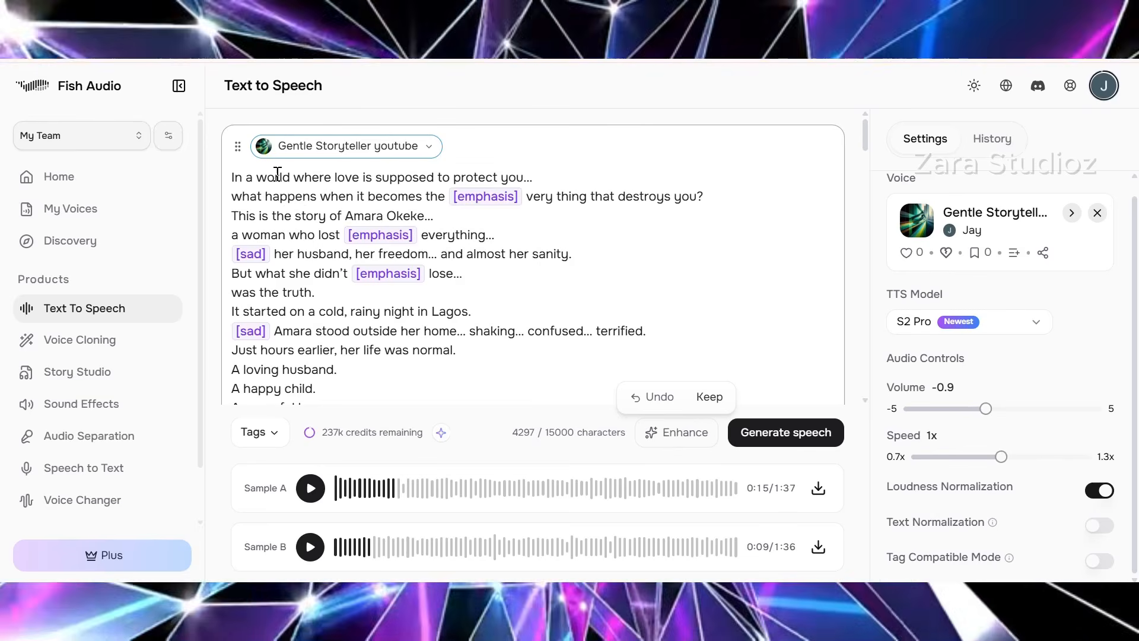
scroll(532, 224, down, 12)
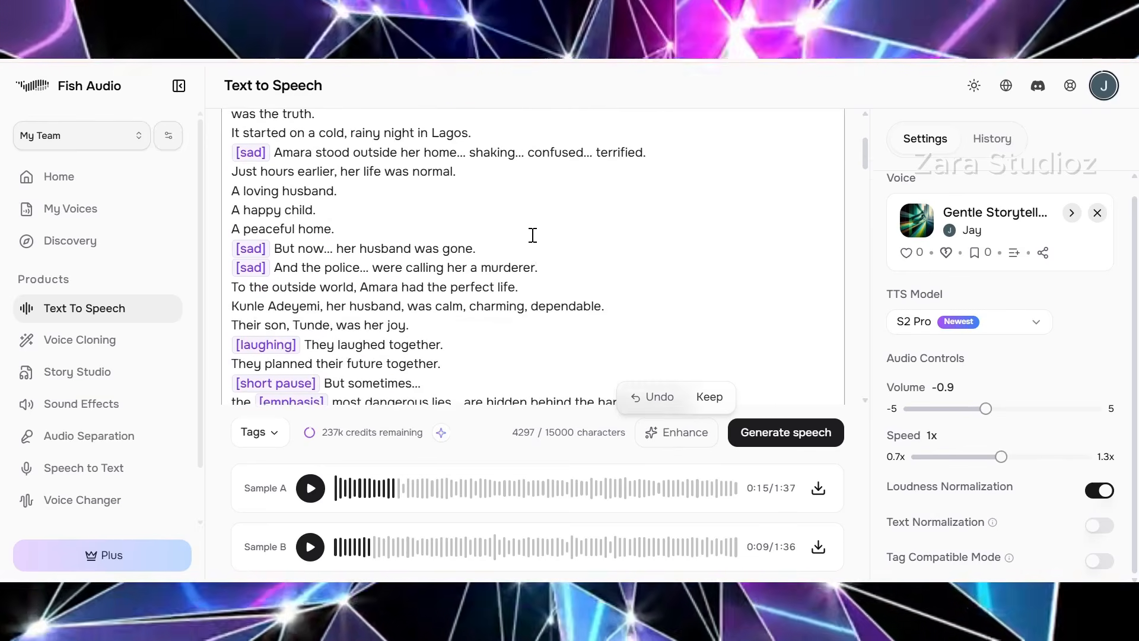
scroll(529, 243, down, 2)
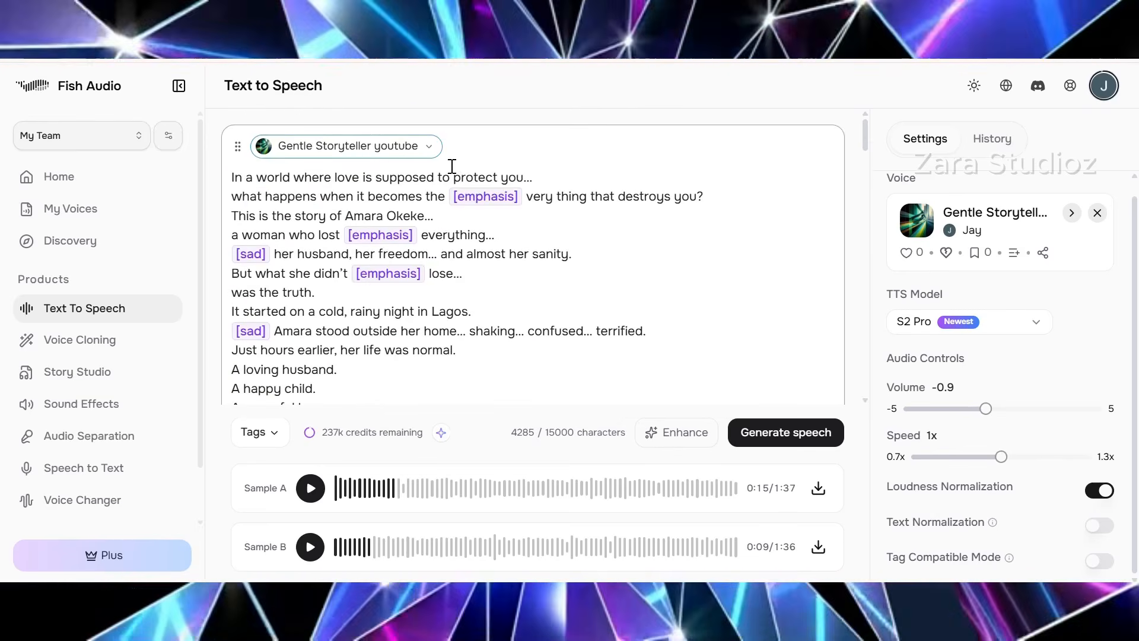
Remove the [sad] tag from the line about standing outside her home and check the available audio tags.
scroll(452, 235, down, 3)
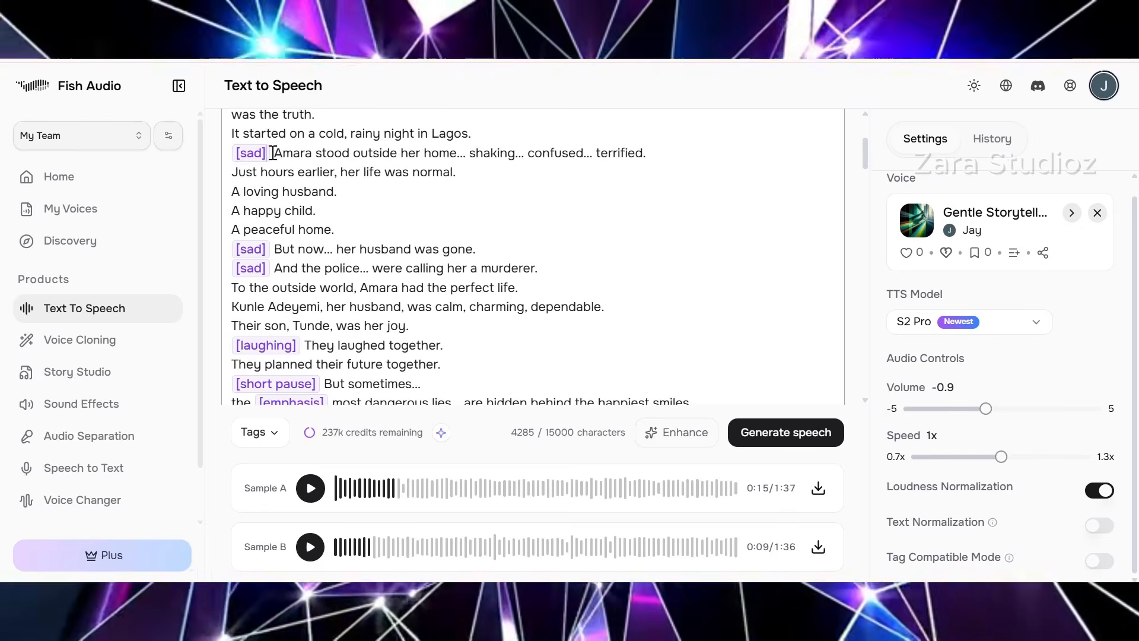
key(BackSpace)
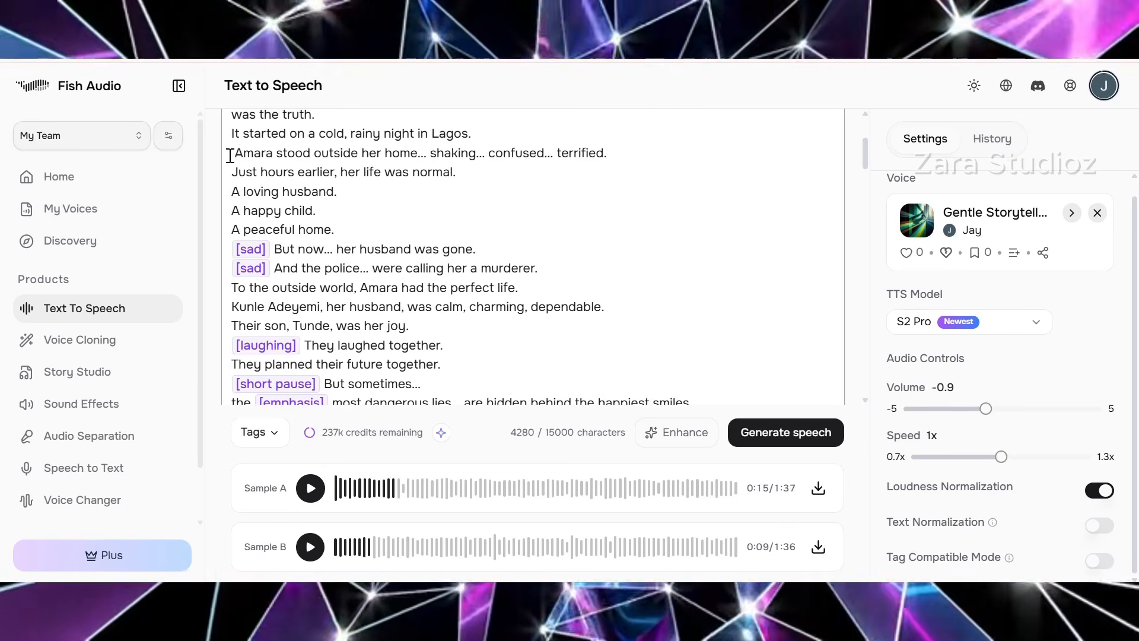
click(247, 432)
click(325, 217)
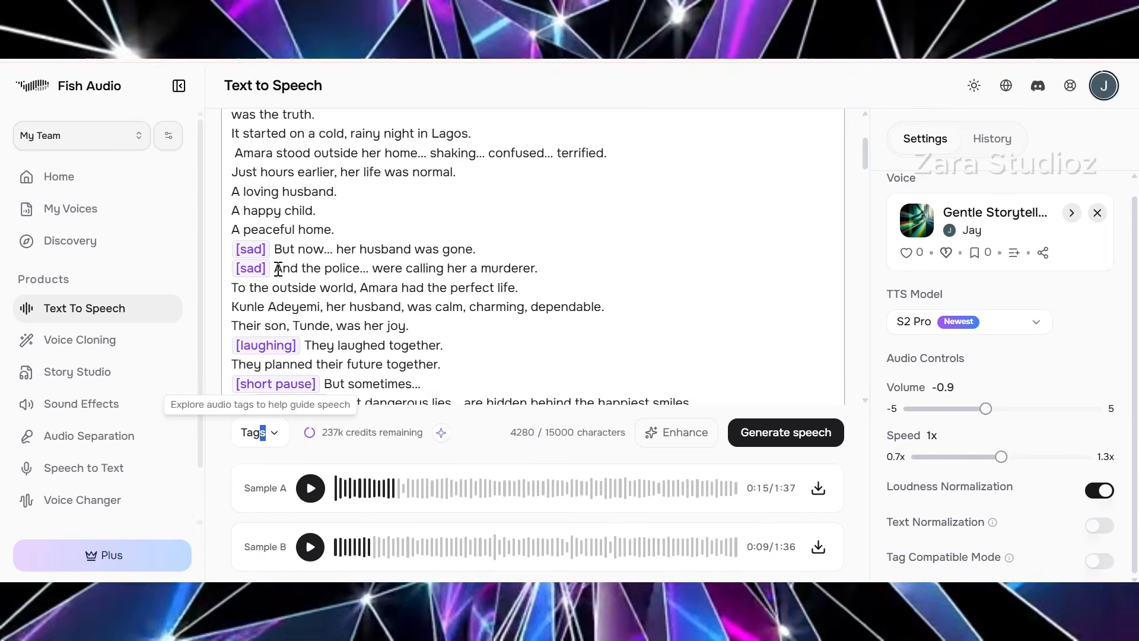
Look over the remaining tags in the story script and generate its speech.
scroll(279, 270, down, 3)
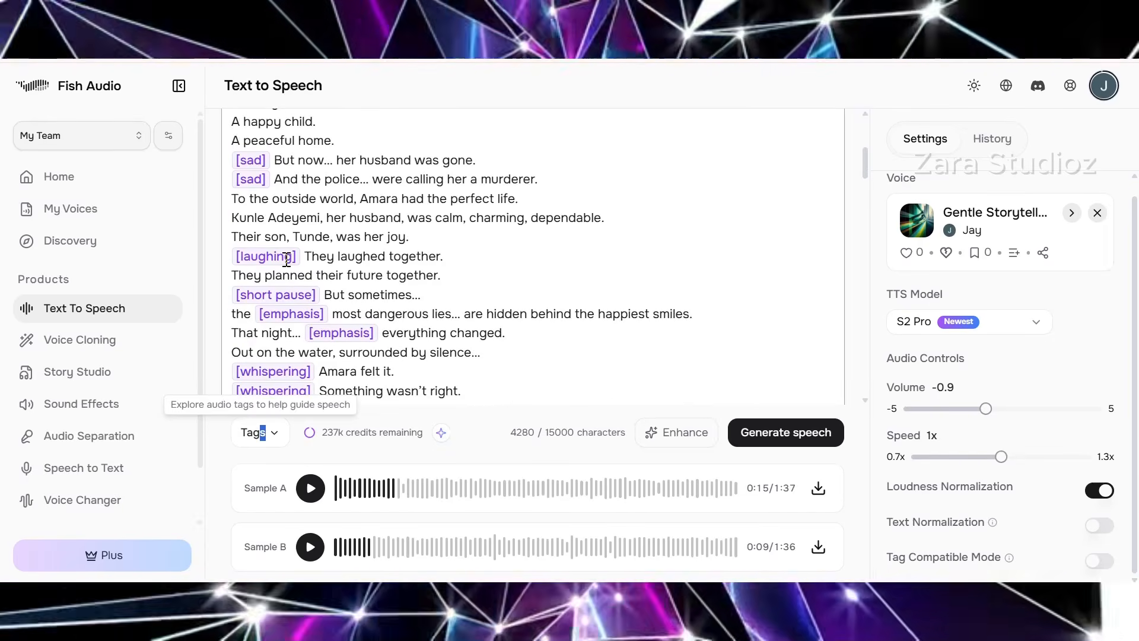
scroll(302, 224, down, 12)
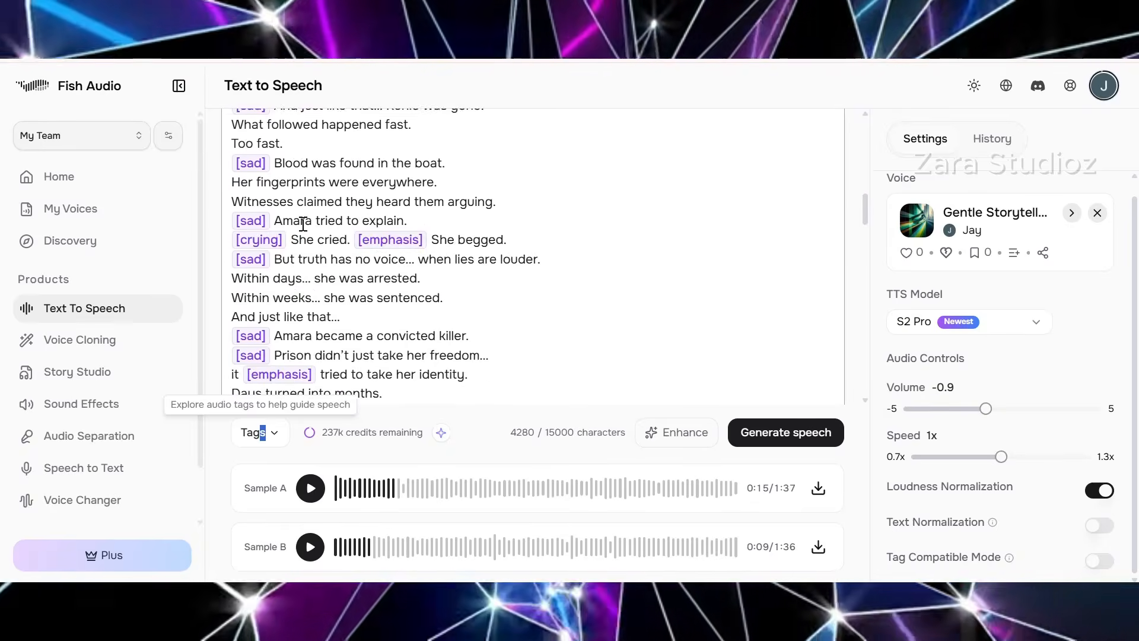
click(797, 441)
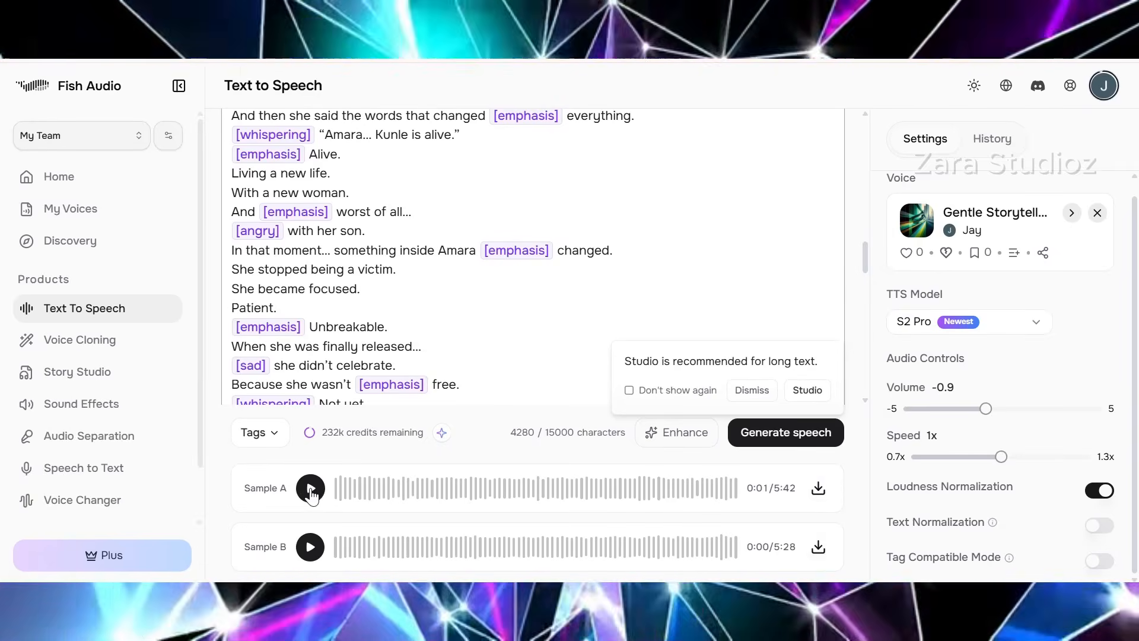
Listen to the beginning of the story's Sample A and pause it.
click(311, 489)
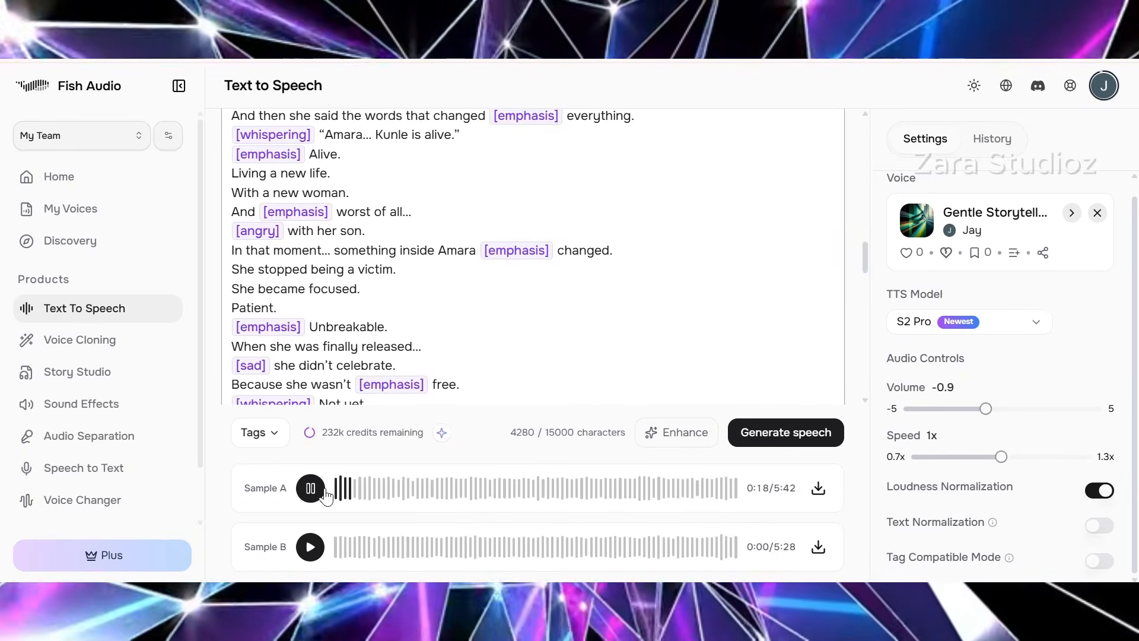
click(323, 495)
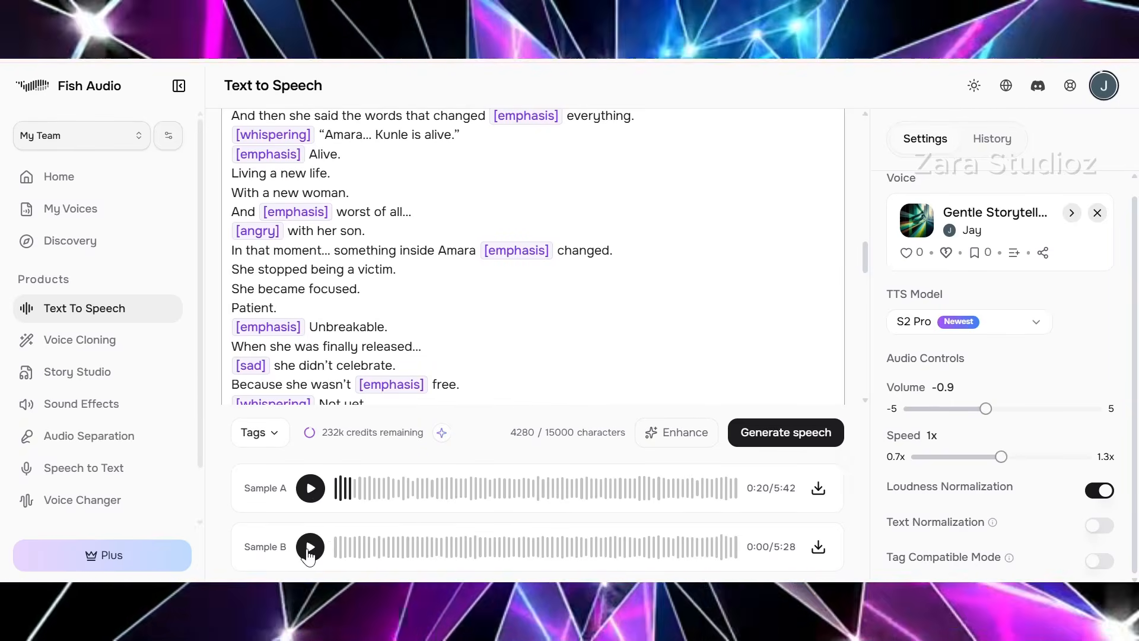
Listen to the beginning of the story's Sample B, pause it and download that sample as an audio file.
click(310, 554)
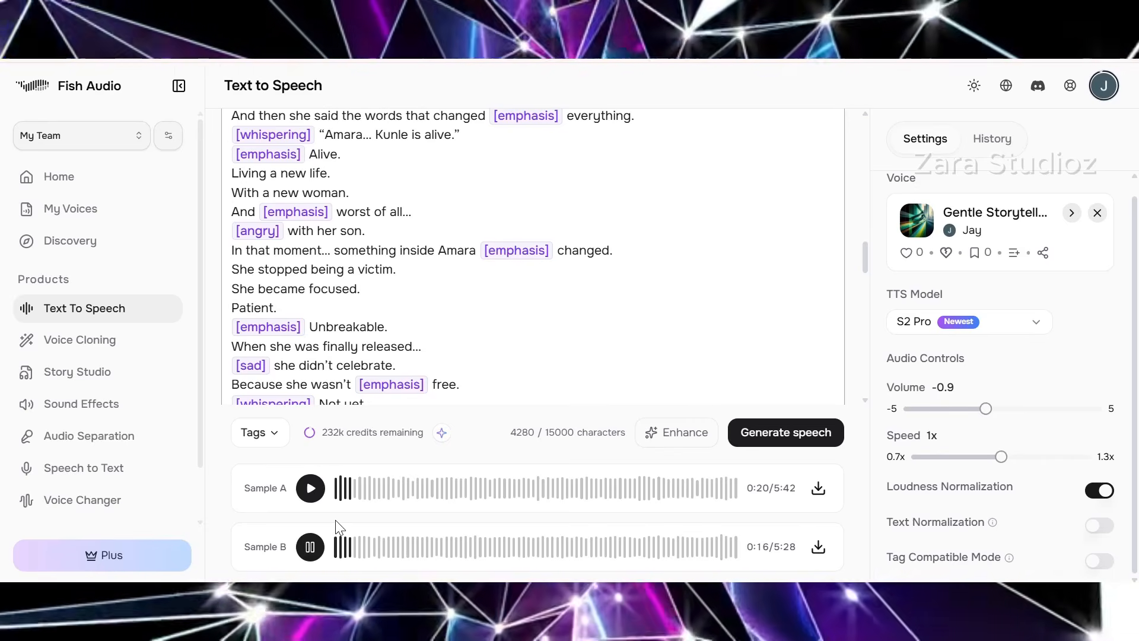
scroll(518, 294, up, 5)
scroll(517, 293, up, 10)
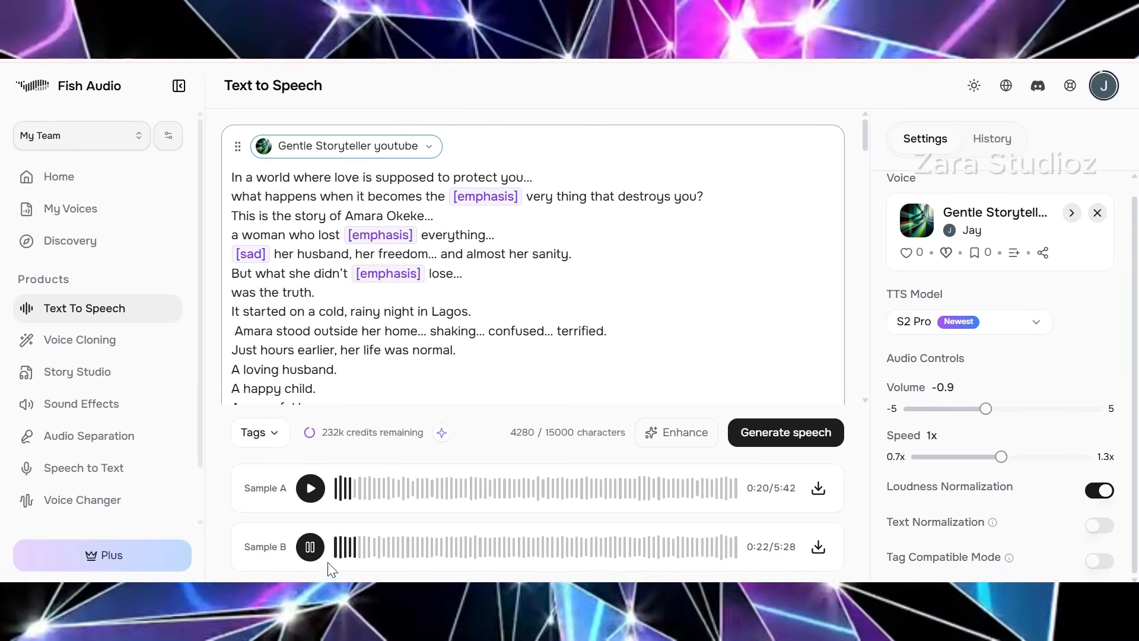
click(310, 549)
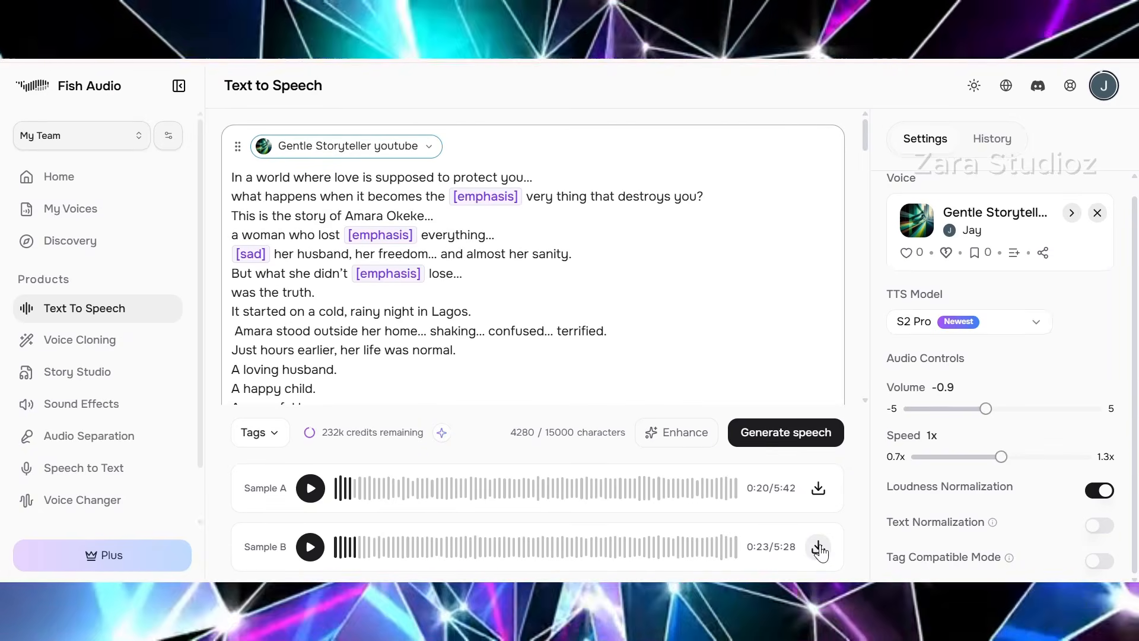
click(819, 548)
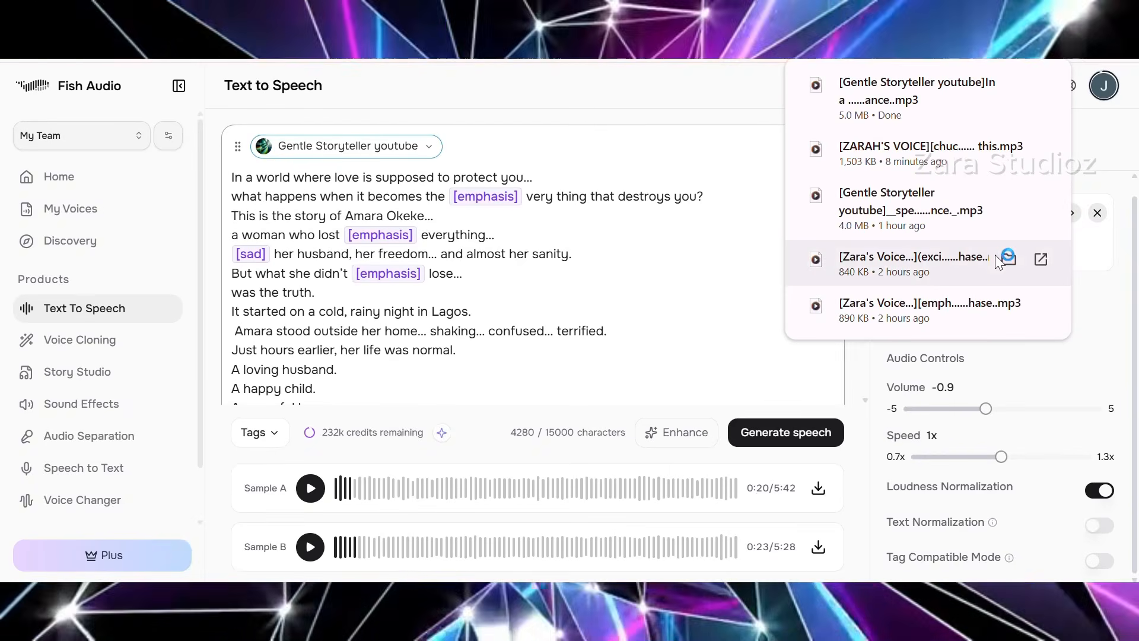
click(591, 450)
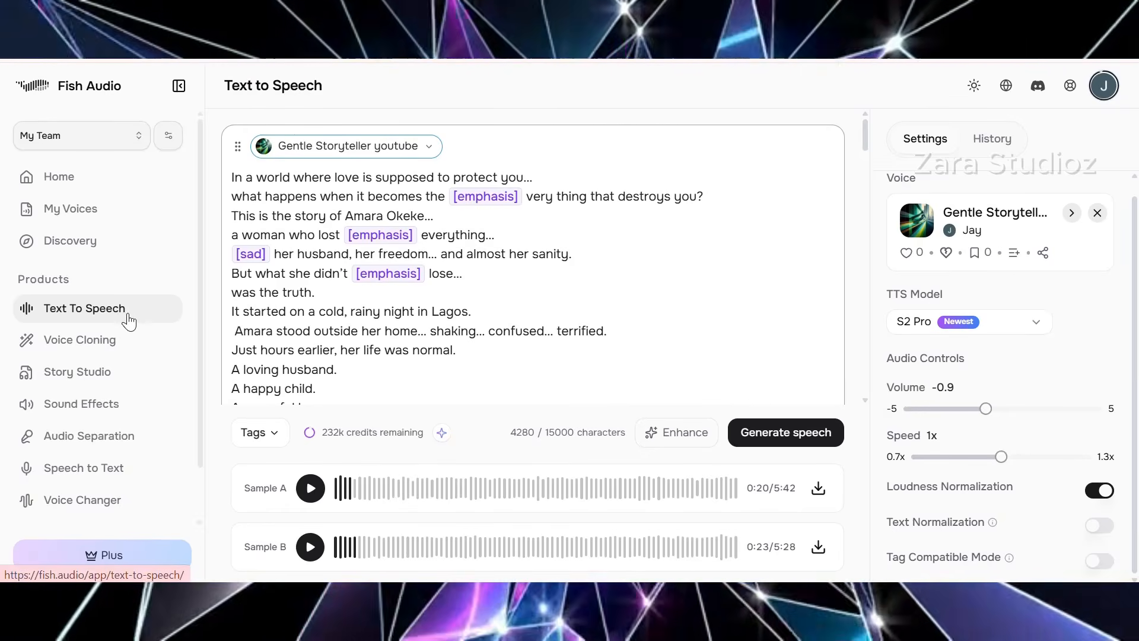
Open the Generation History under the Platform section and look through the finished generations.
scroll(145, 314, down, 1)
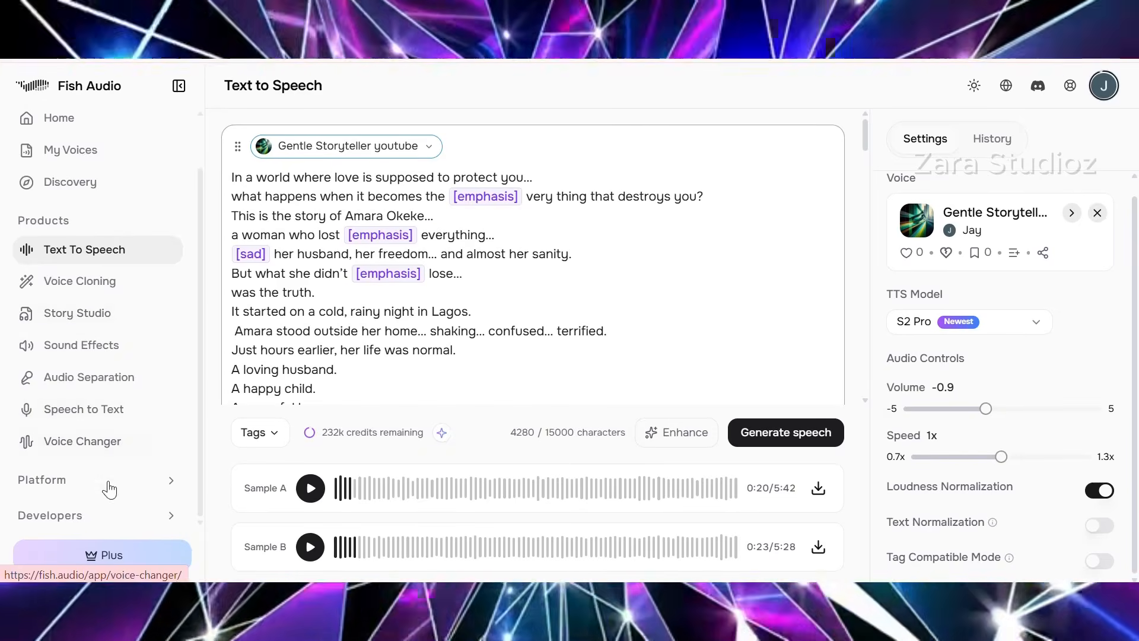
click(78, 482)
scroll(168, 298, down, 3)
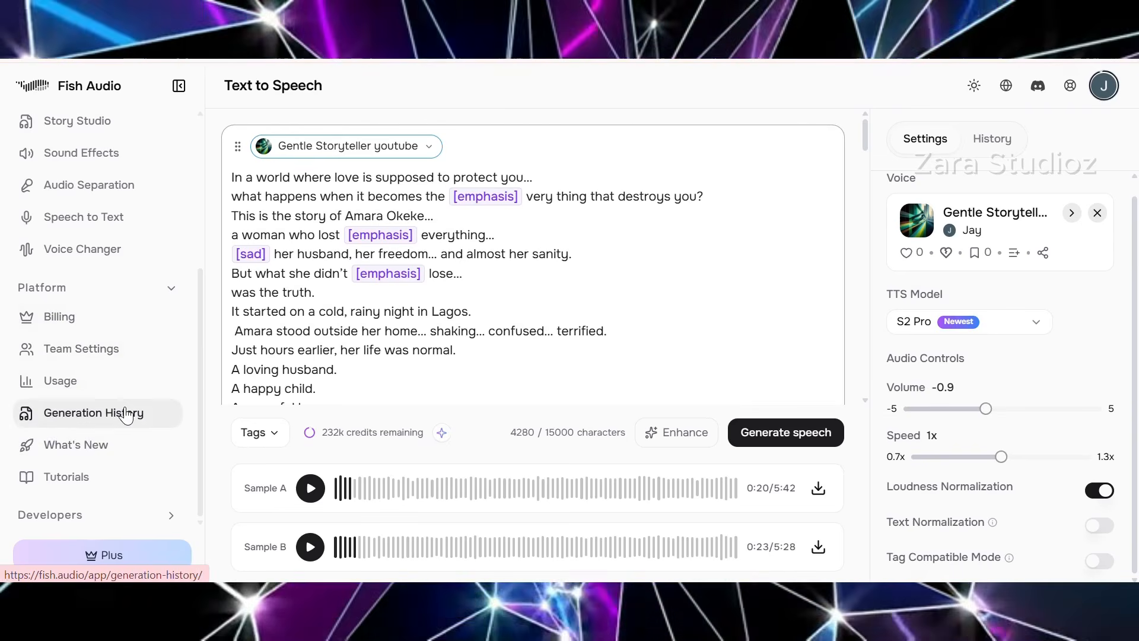
click(80, 415)
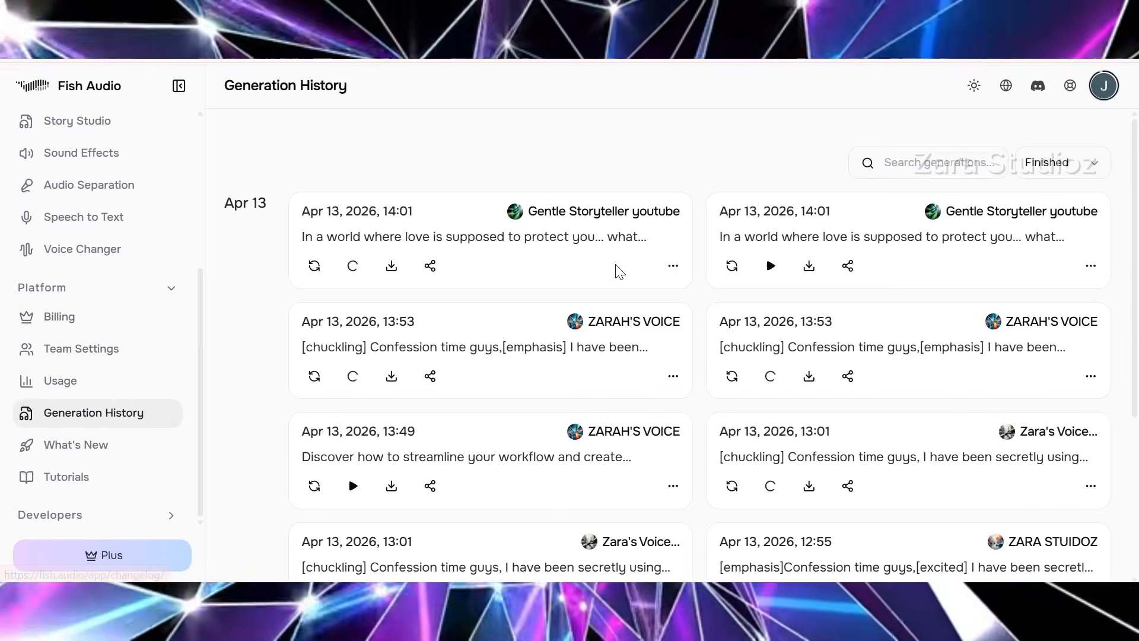
scroll(661, 389, down, 5)
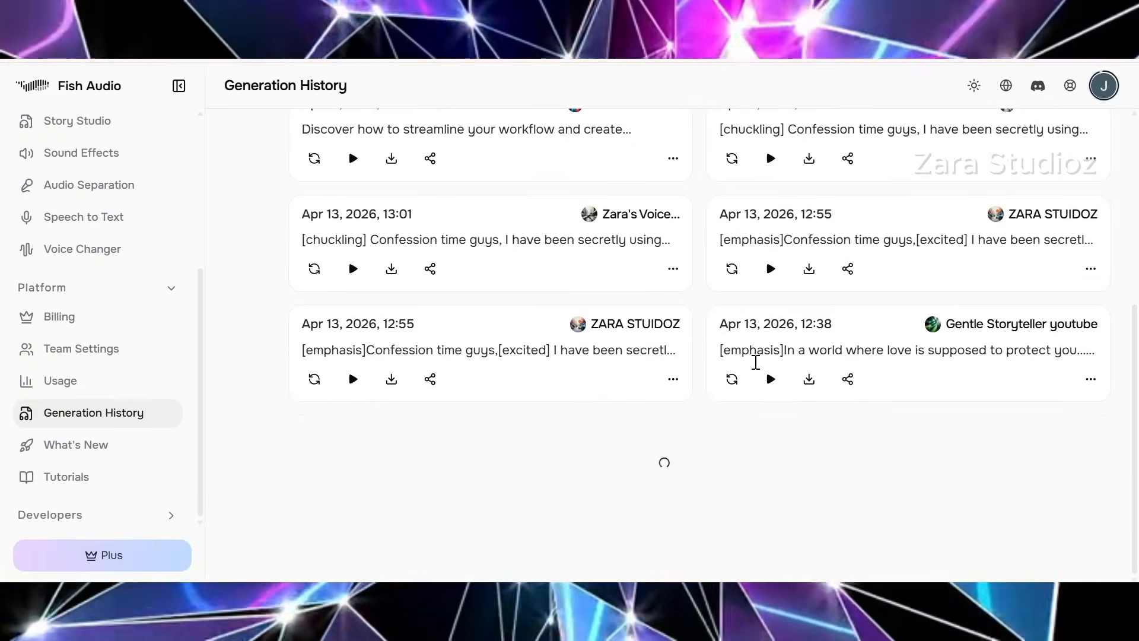
scroll(756, 362, up, 5)
scroll(759, 369, down, 3)
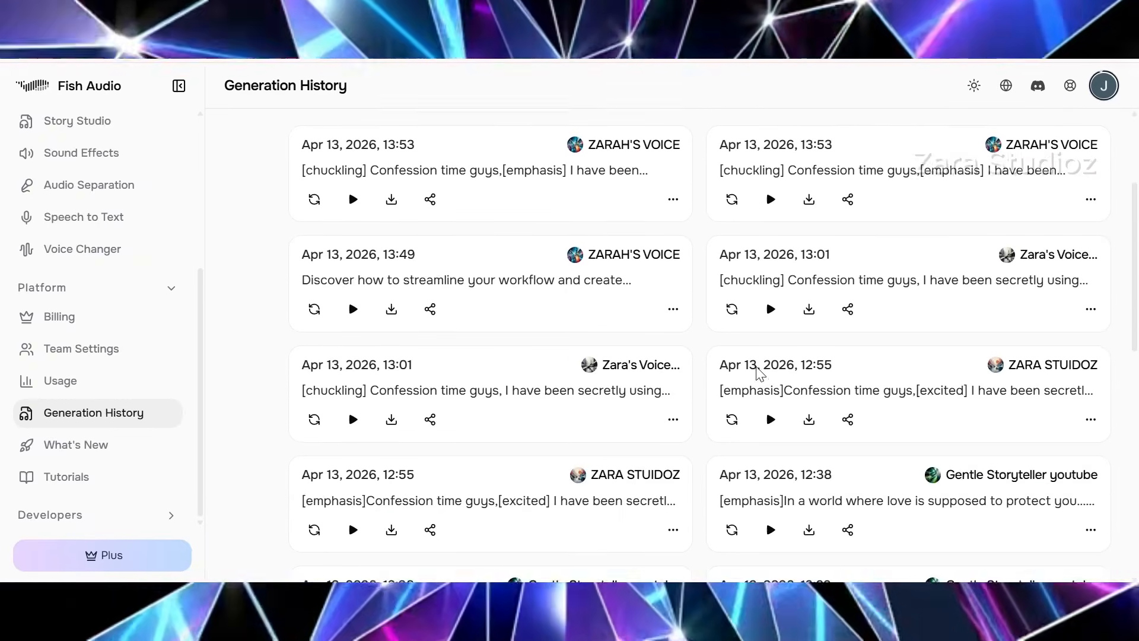
scroll(766, 363, up, 3)
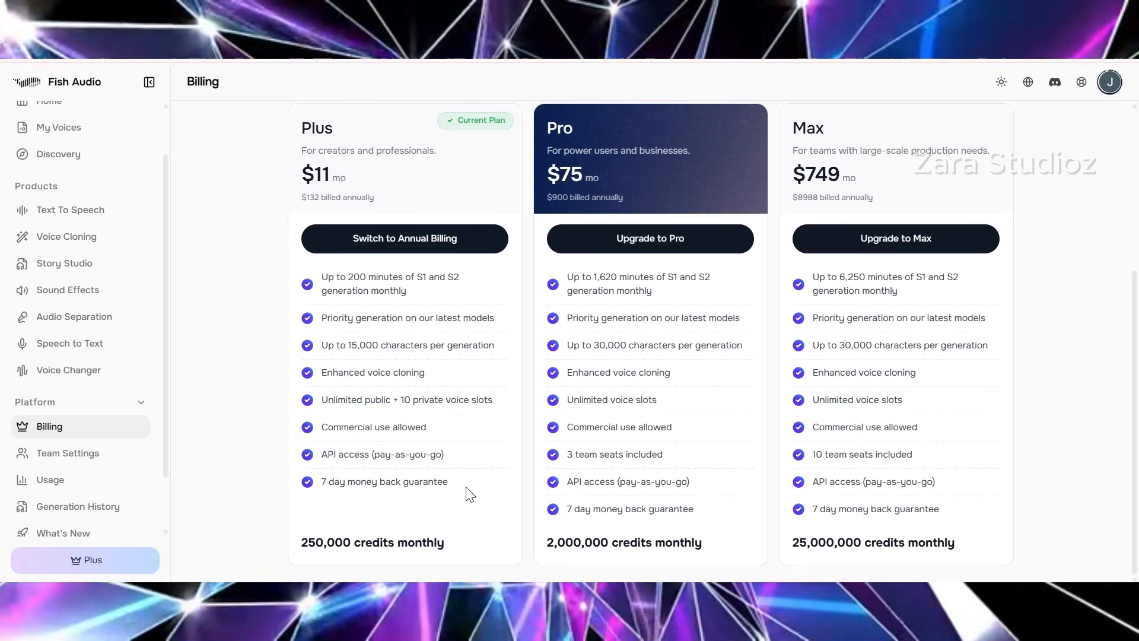
Check the monthly credit allowance of the Plus plan among the billing plans.
drag(301, 540, 364, 557)
drag(300, 541, 368, 559)
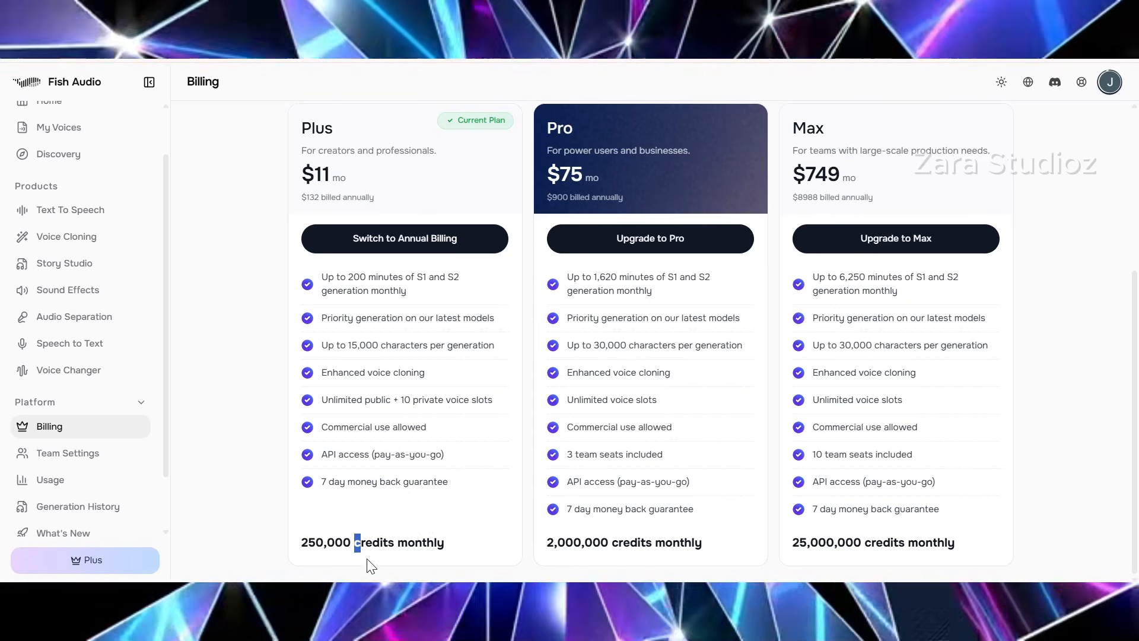
click(368, 560)
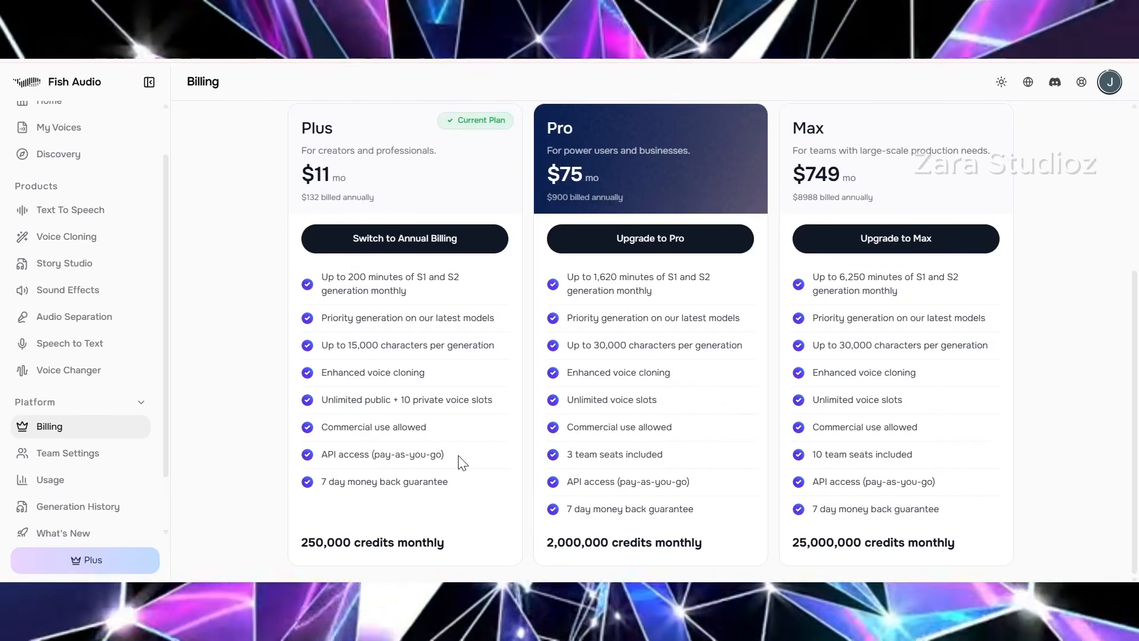